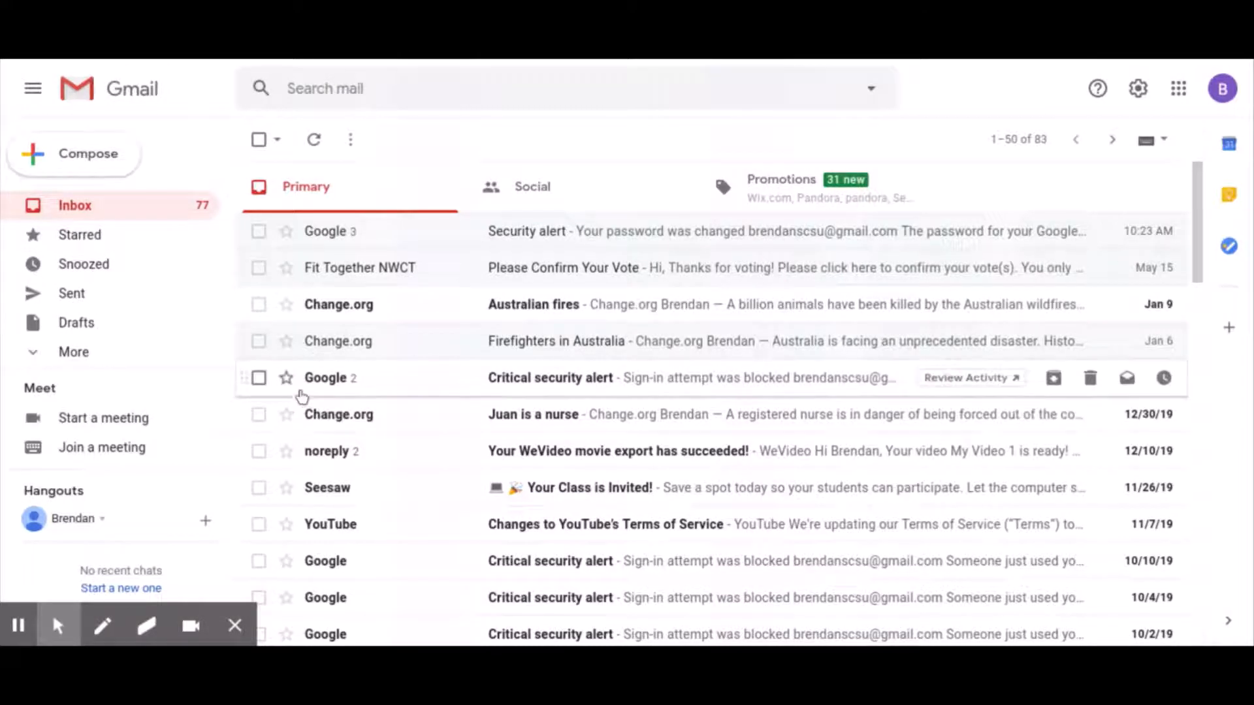
- Star and unstar the security alert, then open the New label dialog from the expanded label list
{"action": "left_click", "coordinate": [286, 379]}
{"action": "left_click", "coordinate": [286, 379]}
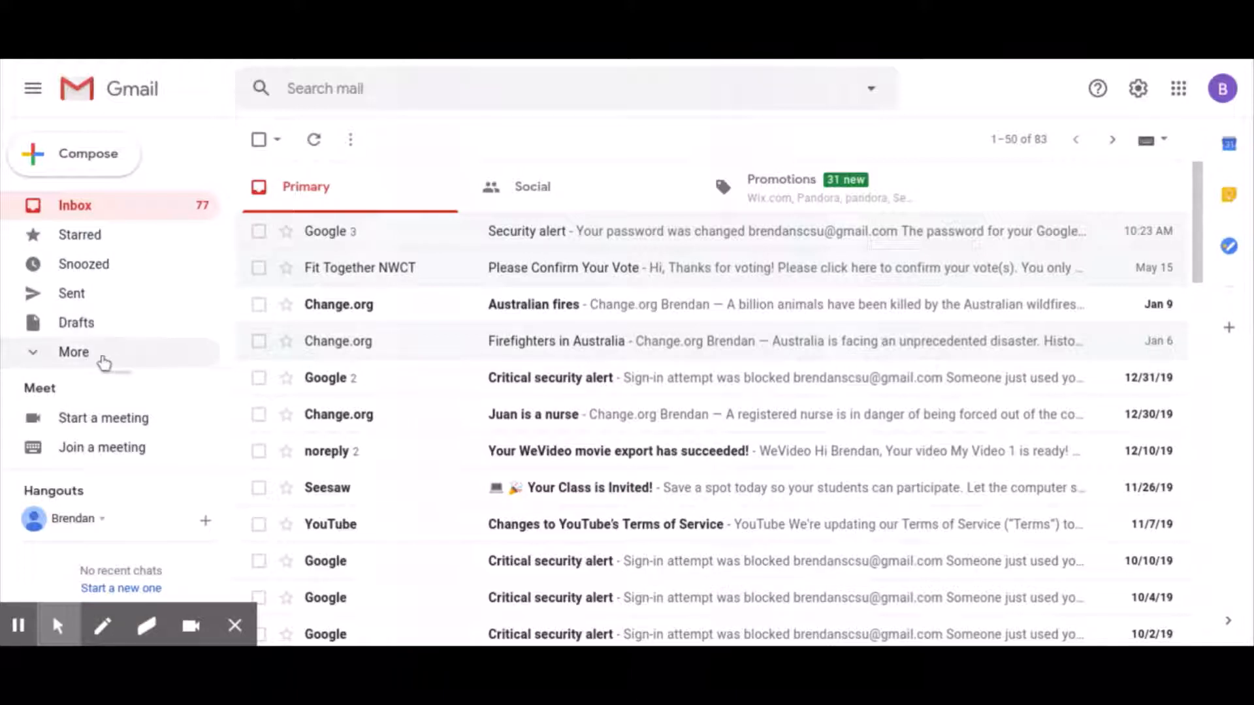
{"action": "left_click", "coordinate": [67, 356]}
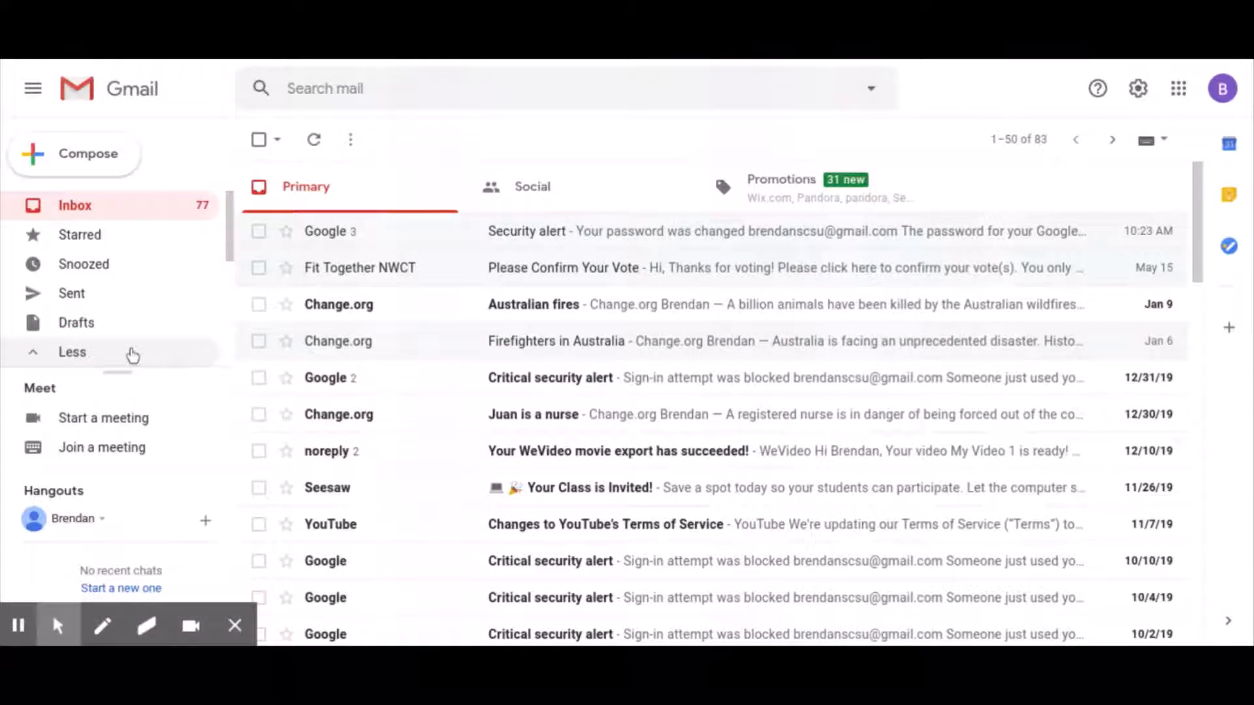
{"action": "scroll", "coordinate": [131, 356], "scroll_direction": "down", "scroll_amount": 4}
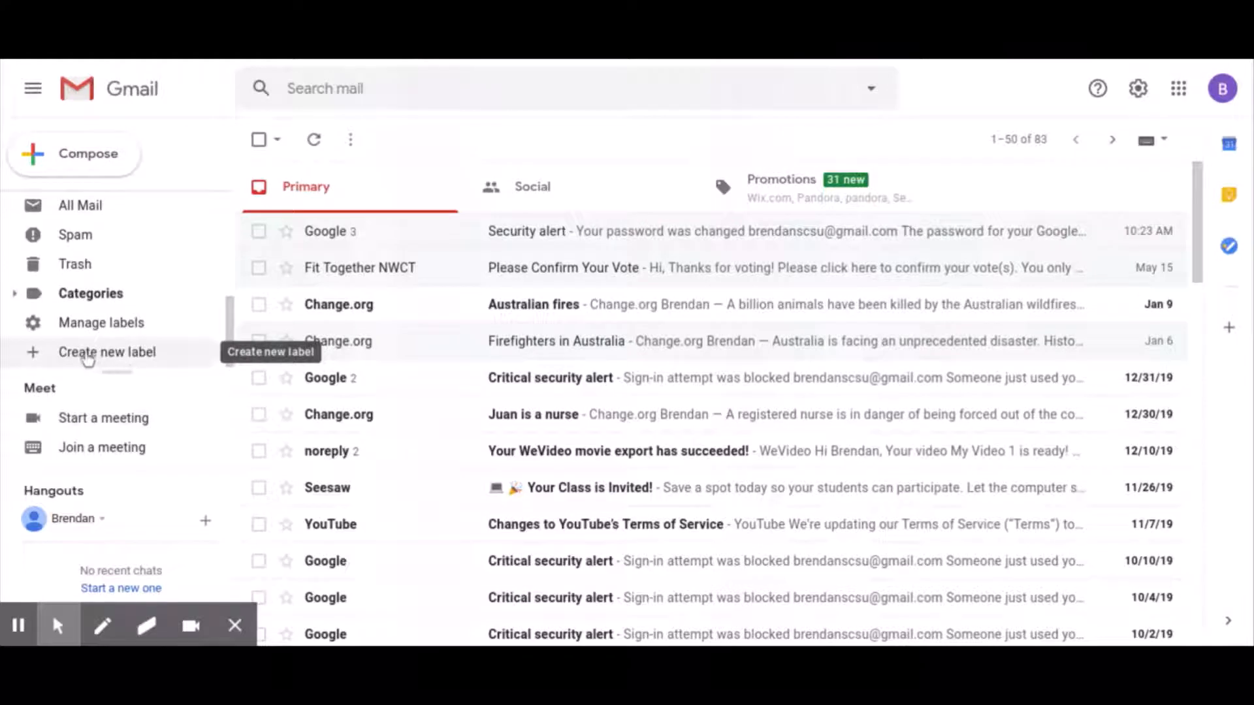
{"action": "left_click", "coordinate": [66, 357]}
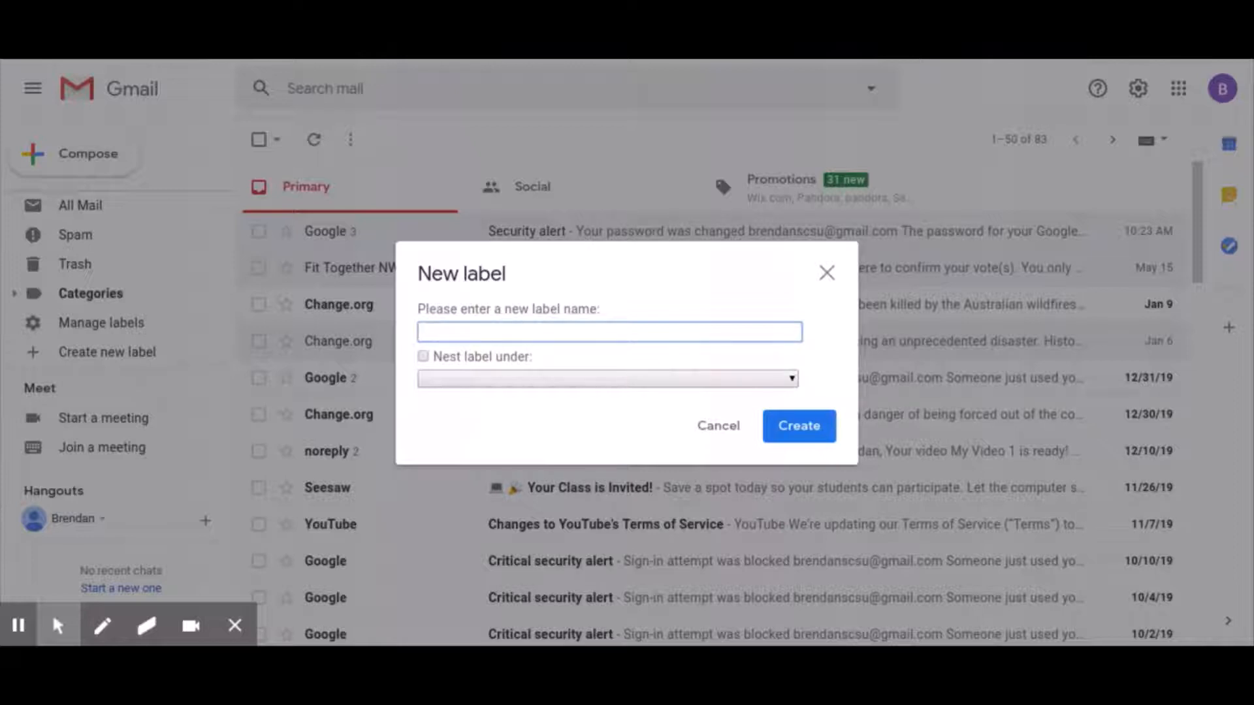
- Create a label named 'Math'
{"action": "type", "text": "Math"}
{"action": "left_click", "coordinate": [798, 426]}
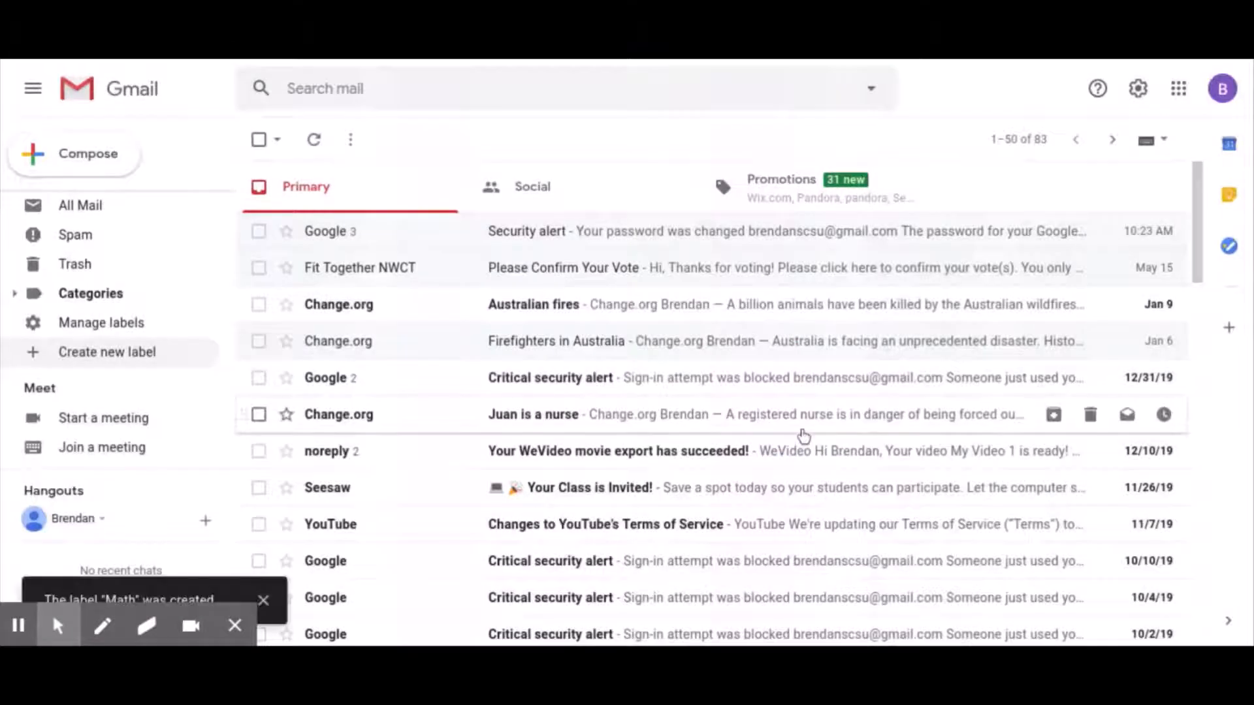
- Drag the Firefighters in Australia conversation onto the Math label
{"action": "scroll", "coordinate": [100, 280], "scroll_direction": "up", "scroll_amount": 4}
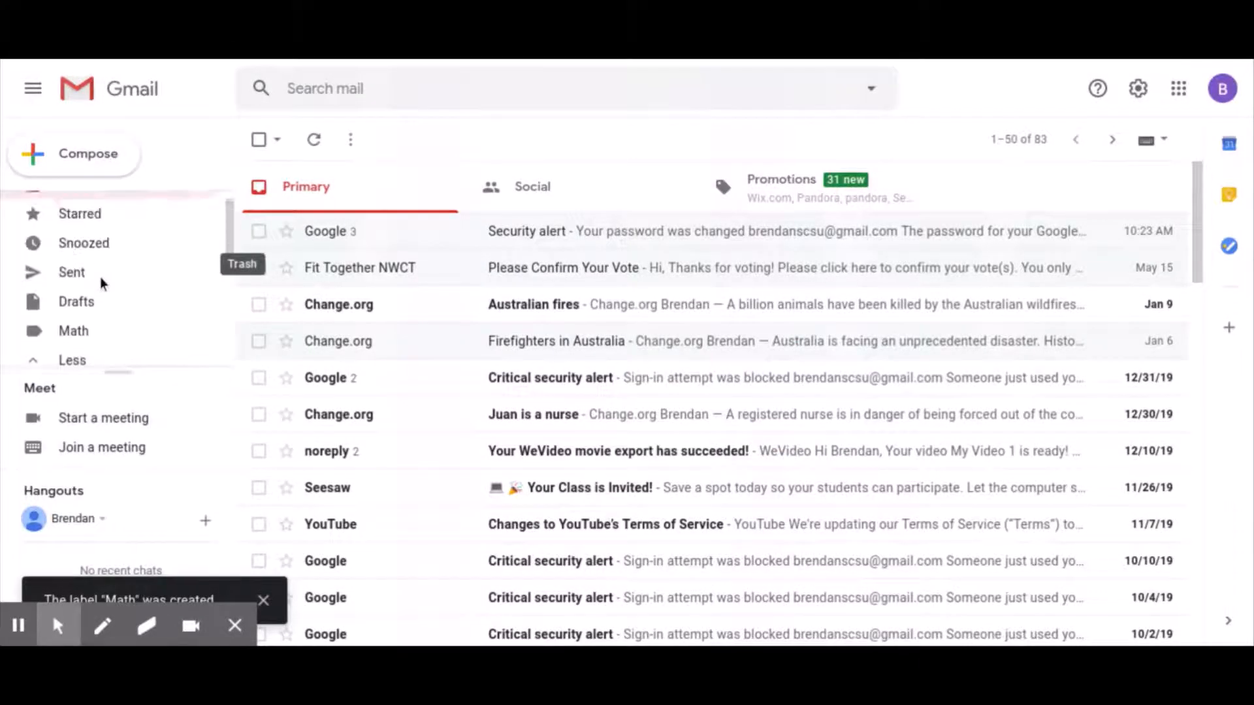
{"action": "scroll", "coordinate": [101, 281], "scroll_direction": "up", "scroll_amount": 1}
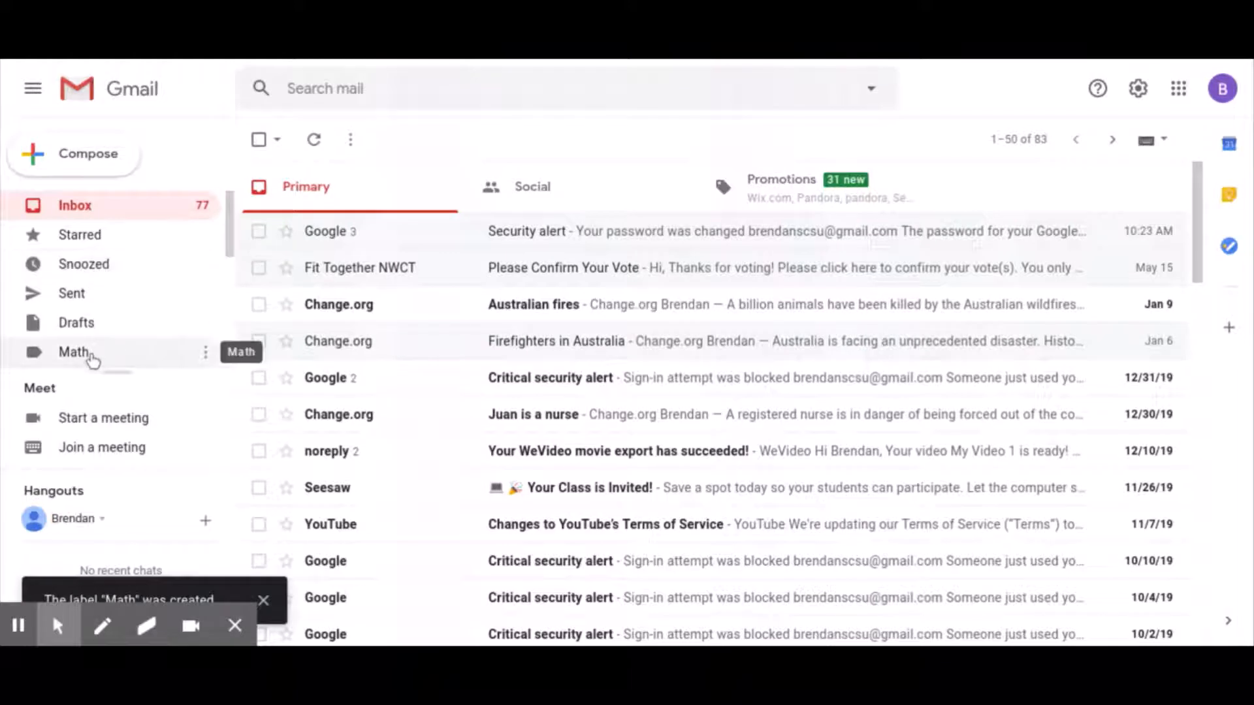
{"action": "scroll", "coordinate": [93, 359], "scroll_direction": "down", "scroll_amount": 1}
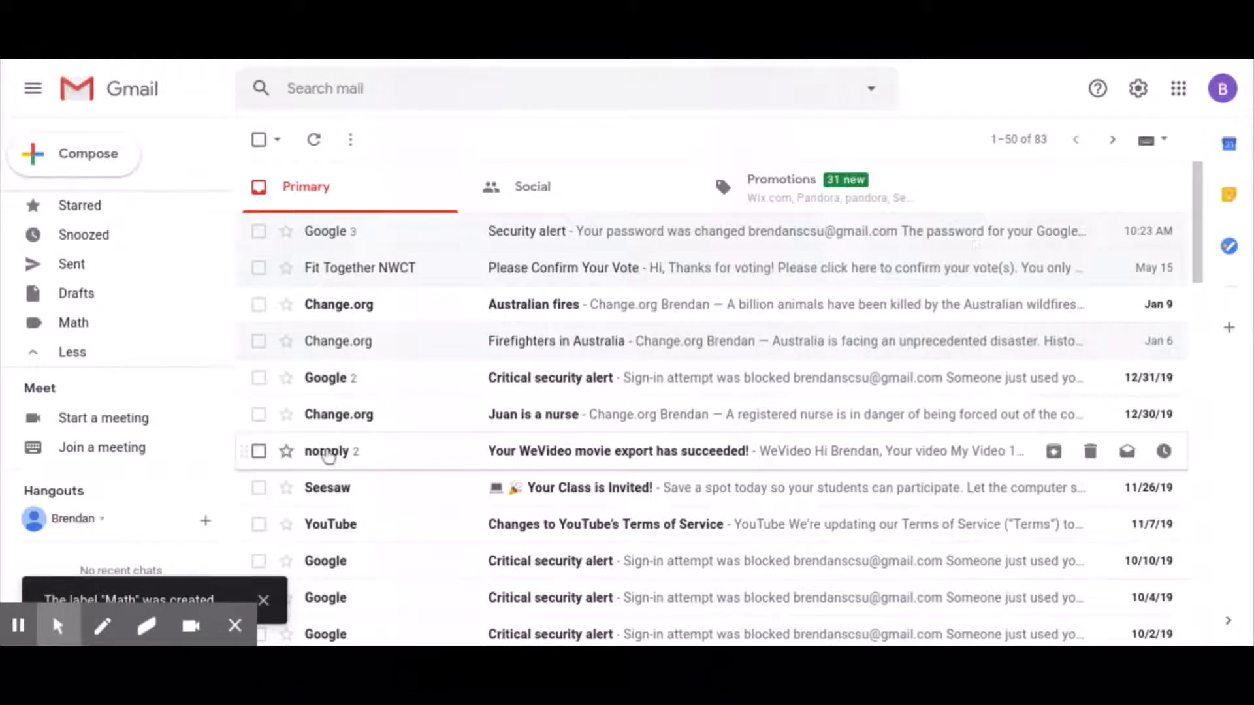
{"action": "mouse_move", "coordinate": [328, 455]}
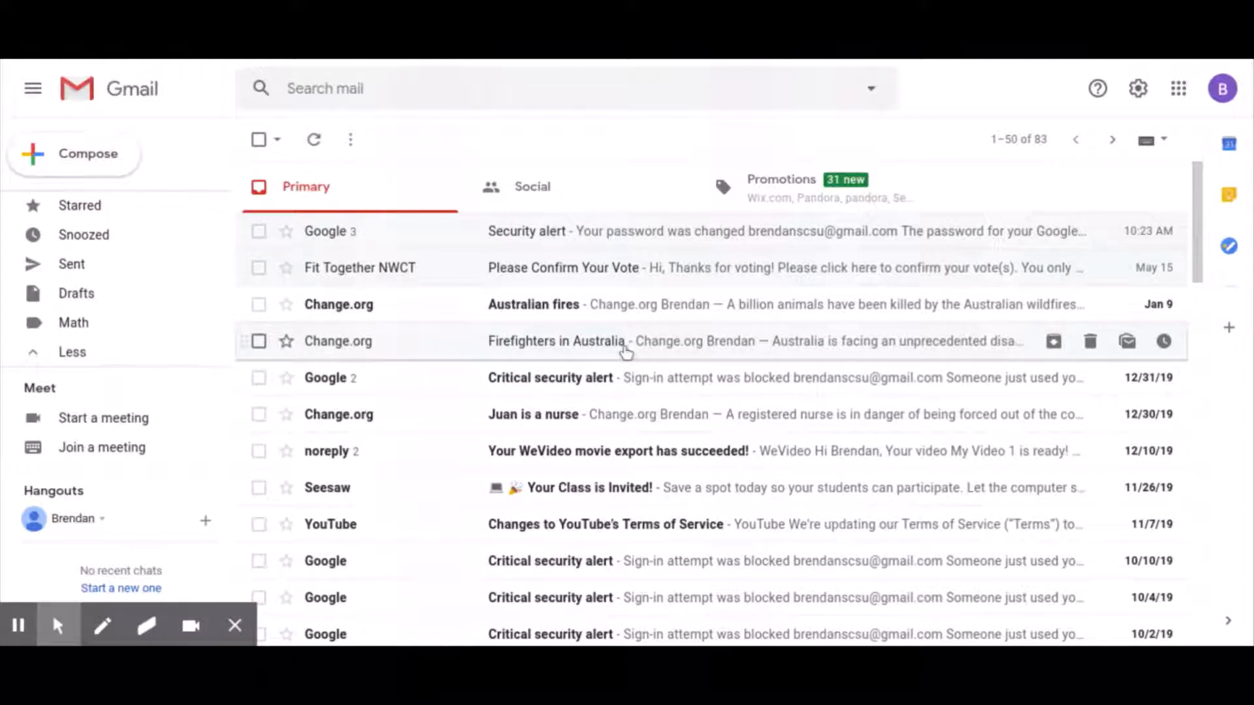
{"action": "left_click", "coordinate": [647, 347]}
{"action": "left_click_drag", "start_coordinate": [649, 349], "coordinate": [90, 331]}
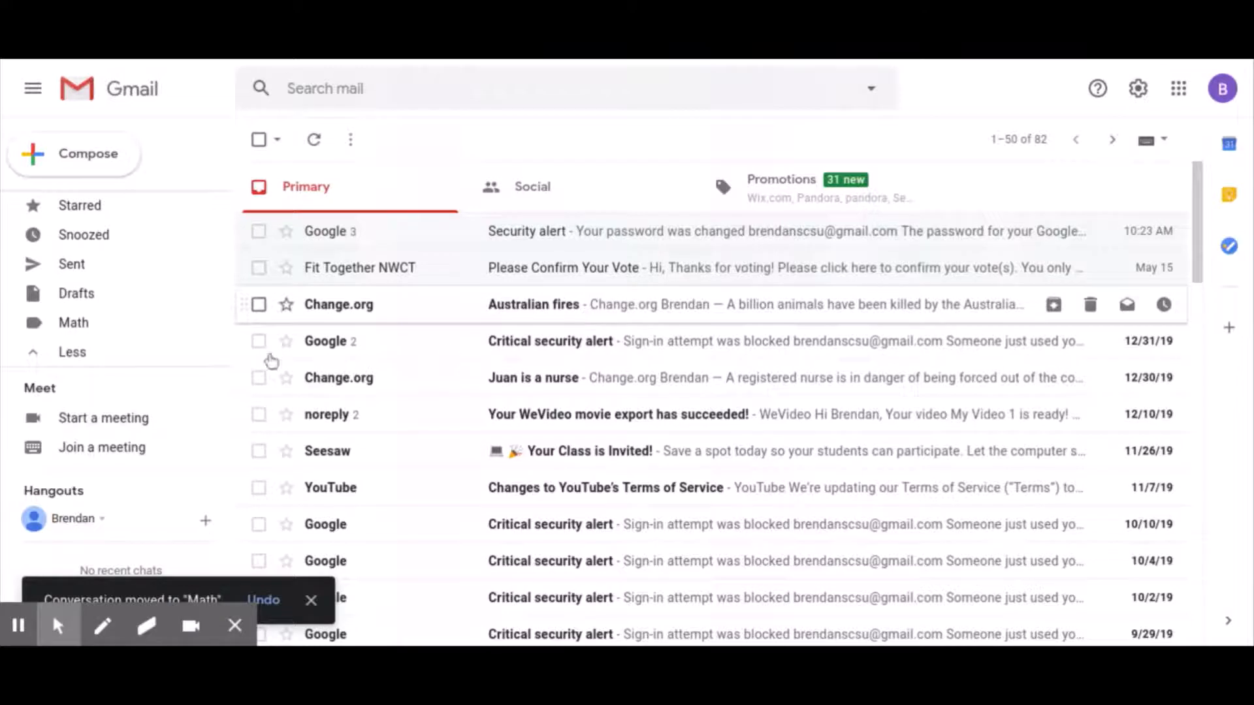
- Check the Math label's contents, then return to the inbox of 82 conversations
{"action": "left_click", "coordinate": [80, 321]}
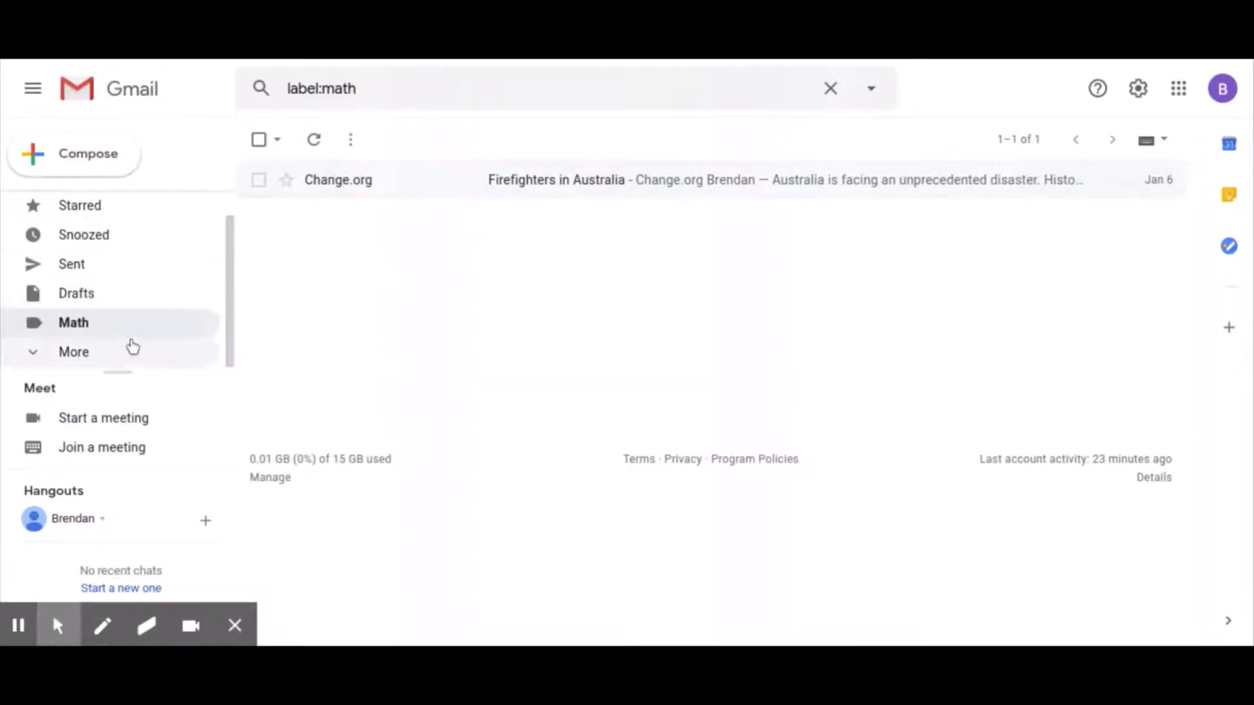
{"action": "scroll", "coordinate": [128, 346], "scroll_direction": "up", "scroll_amount": 1}
{"action": "left_click", "coordinate": [88, 207]}
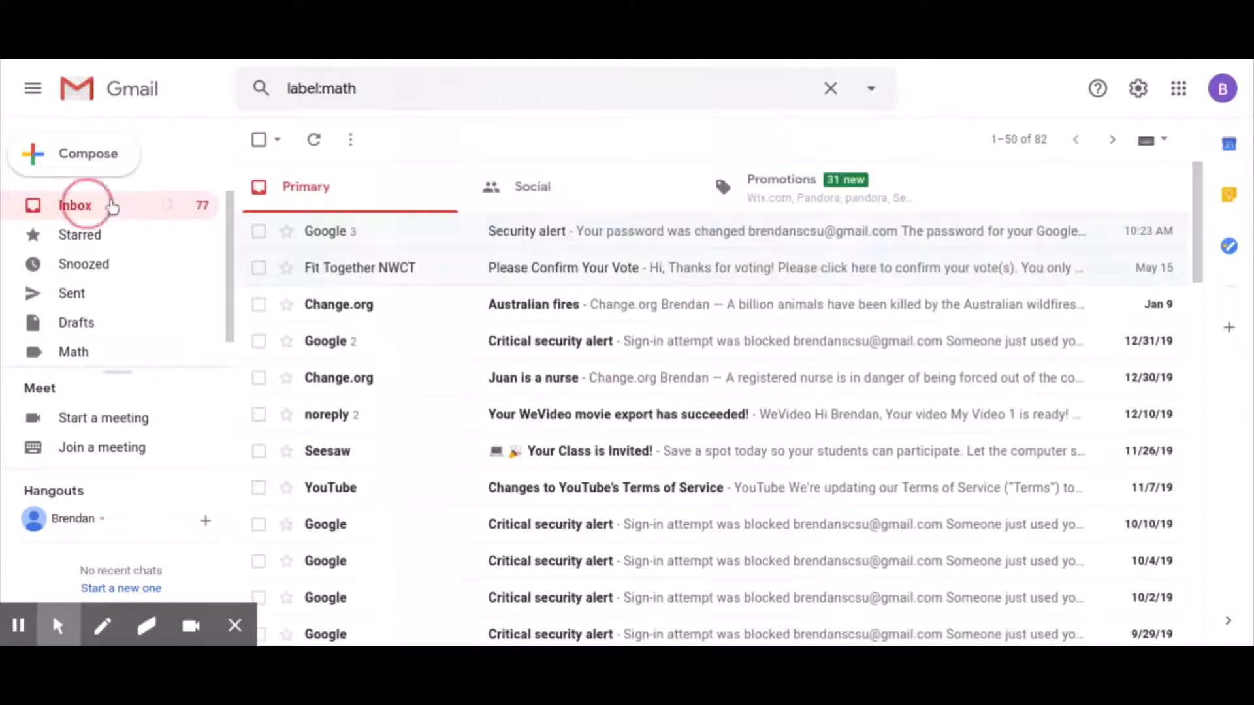
- Move the Google Critical security alert conversation into Math
{"action": "left_click", "coordinate": [257, 343]}
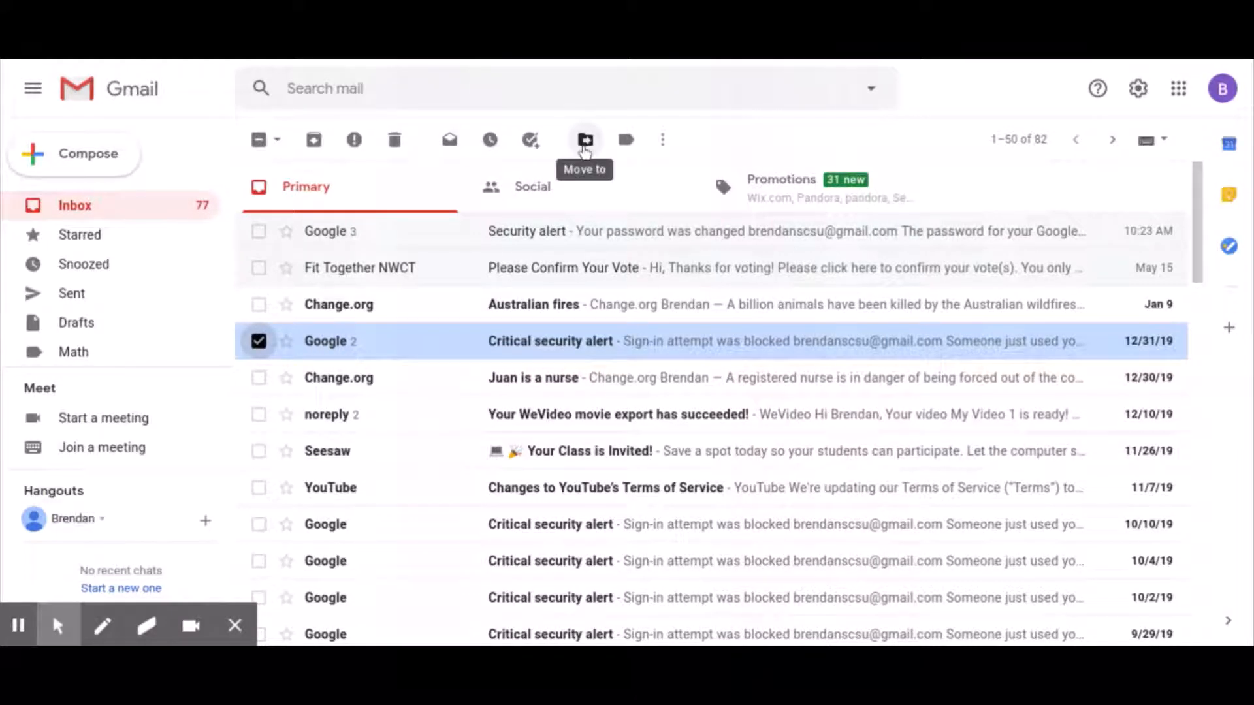
{"action": "left_click", "coordinate": [585, 141]}
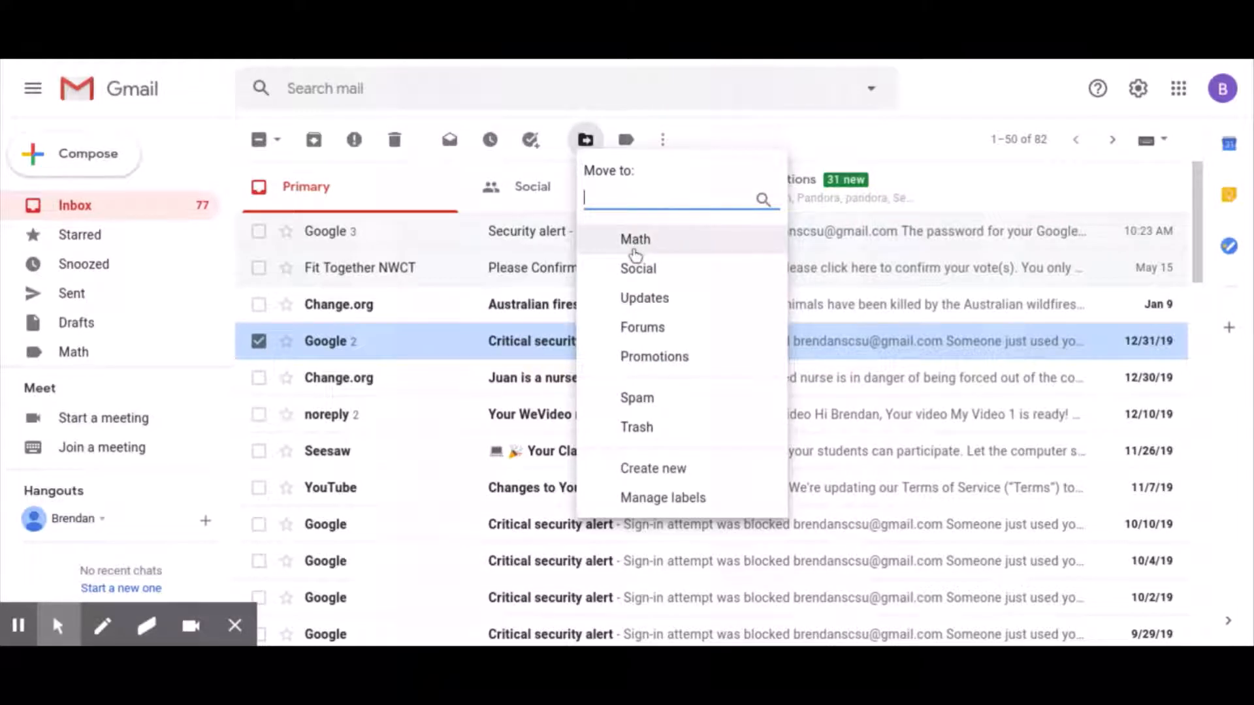
{"action": "left_click", "coordinate": [640, 246]}
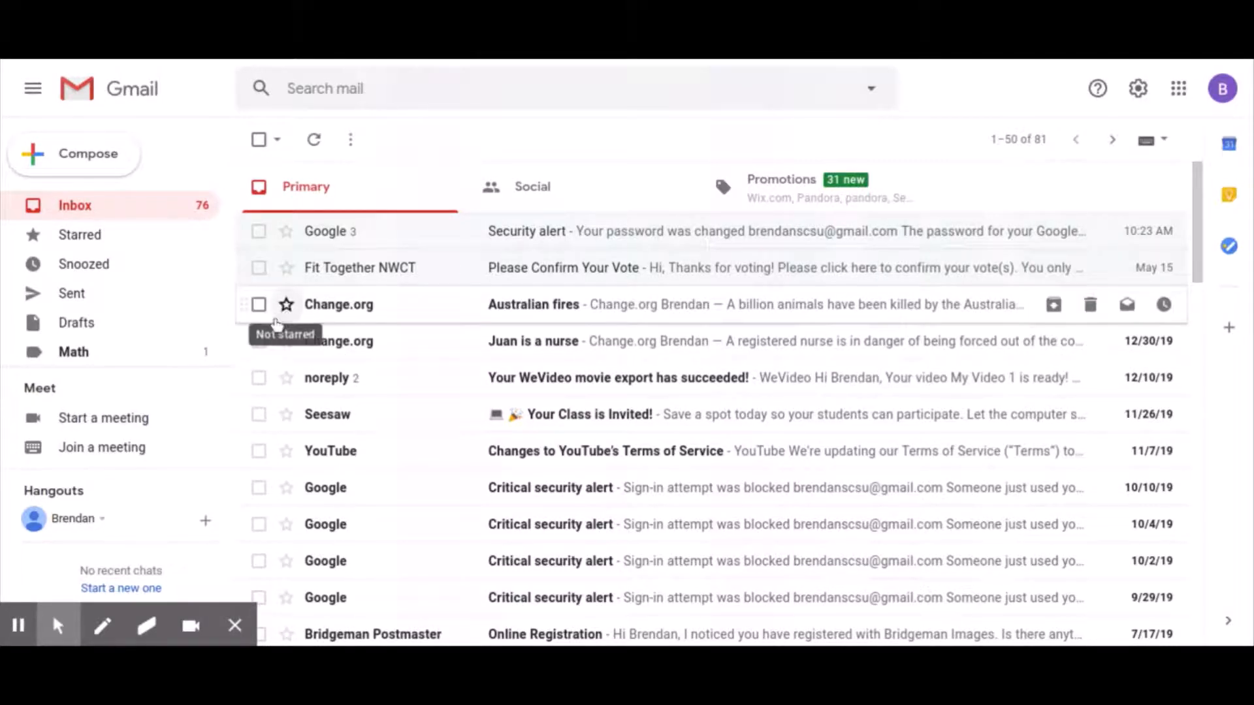
- Relabel the Australian fires conversation from Updates to Math
{"action": "left_click", "coordinate": [259, 306]}
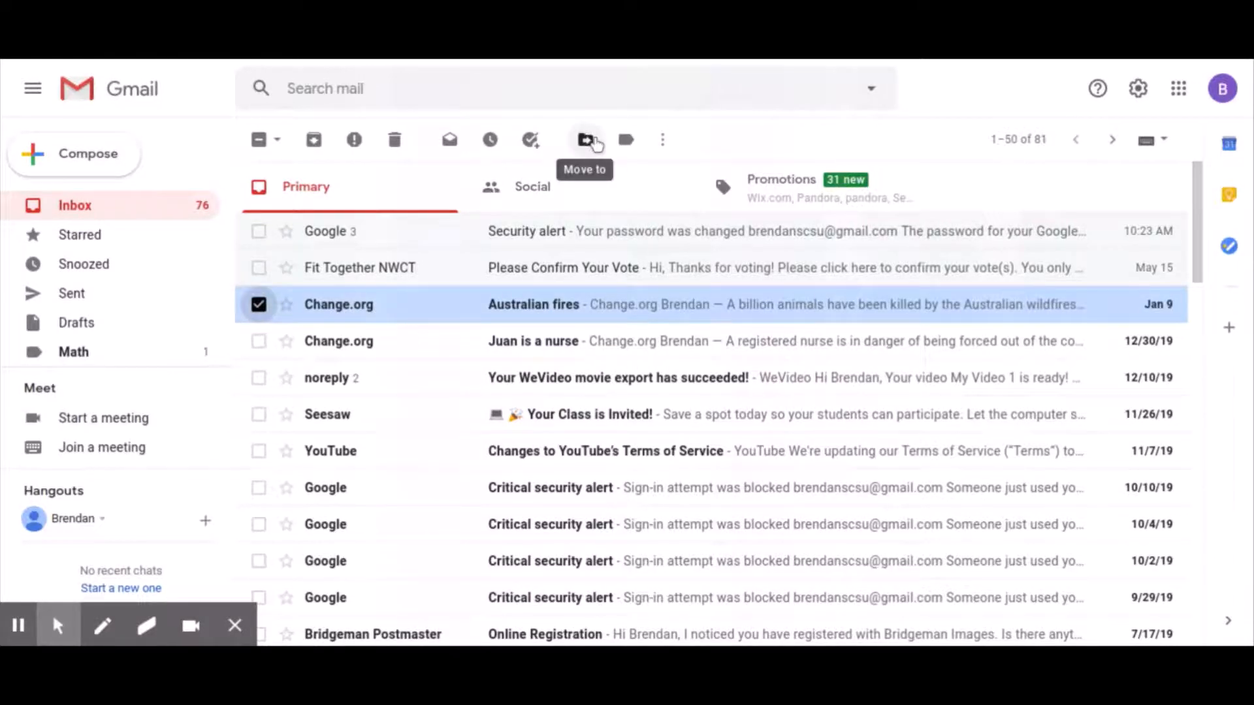
{"action": "left_click", "coordinate": [627, 141]}
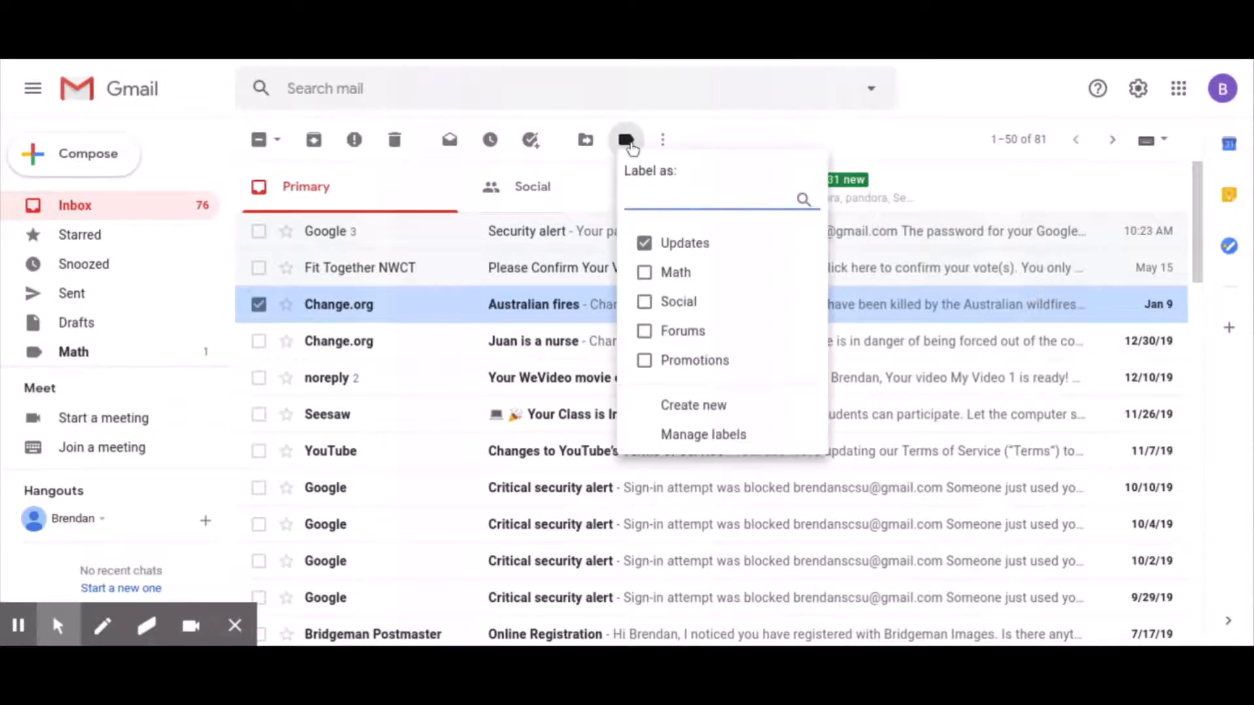
{"action": "left_click", "coordinate": [647, 277]}
{"action": "left_click", "coordinate": [645, 246]}
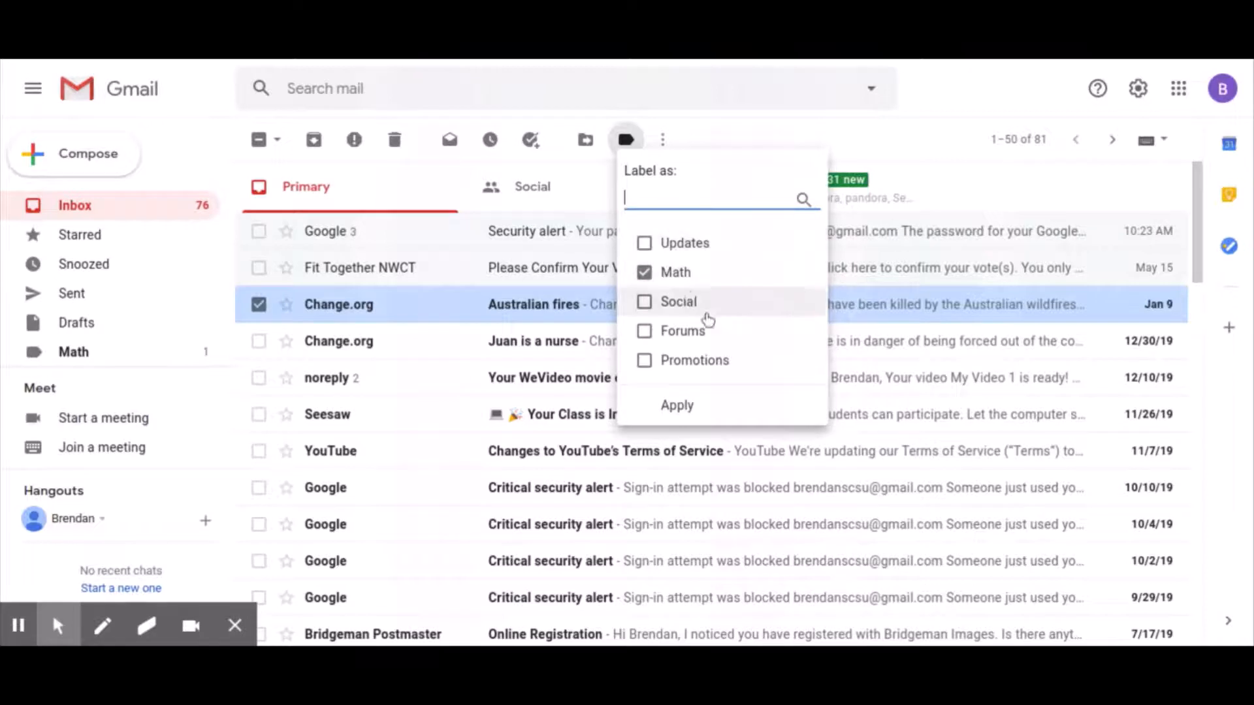
{"action": "left_click", "coordinate": [688, 412]}
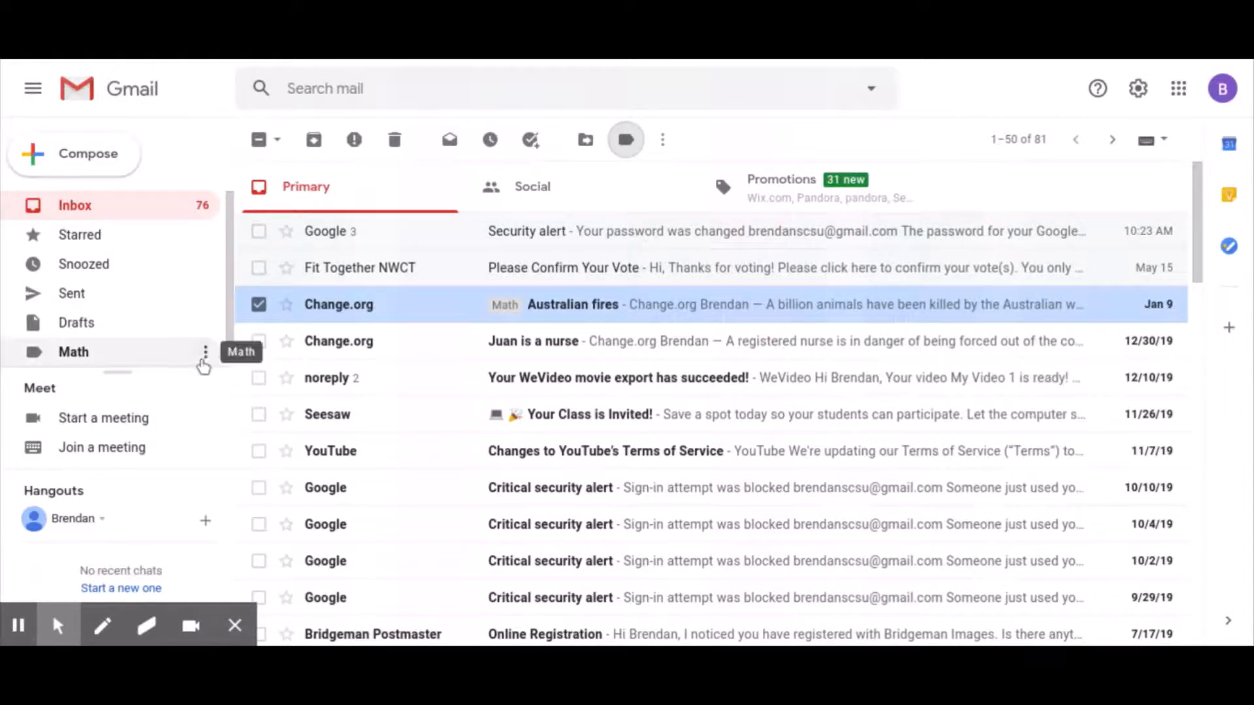
- Give the Math label the dark green label colour
{"action": "left_click", "coordinate": [206, 353]}
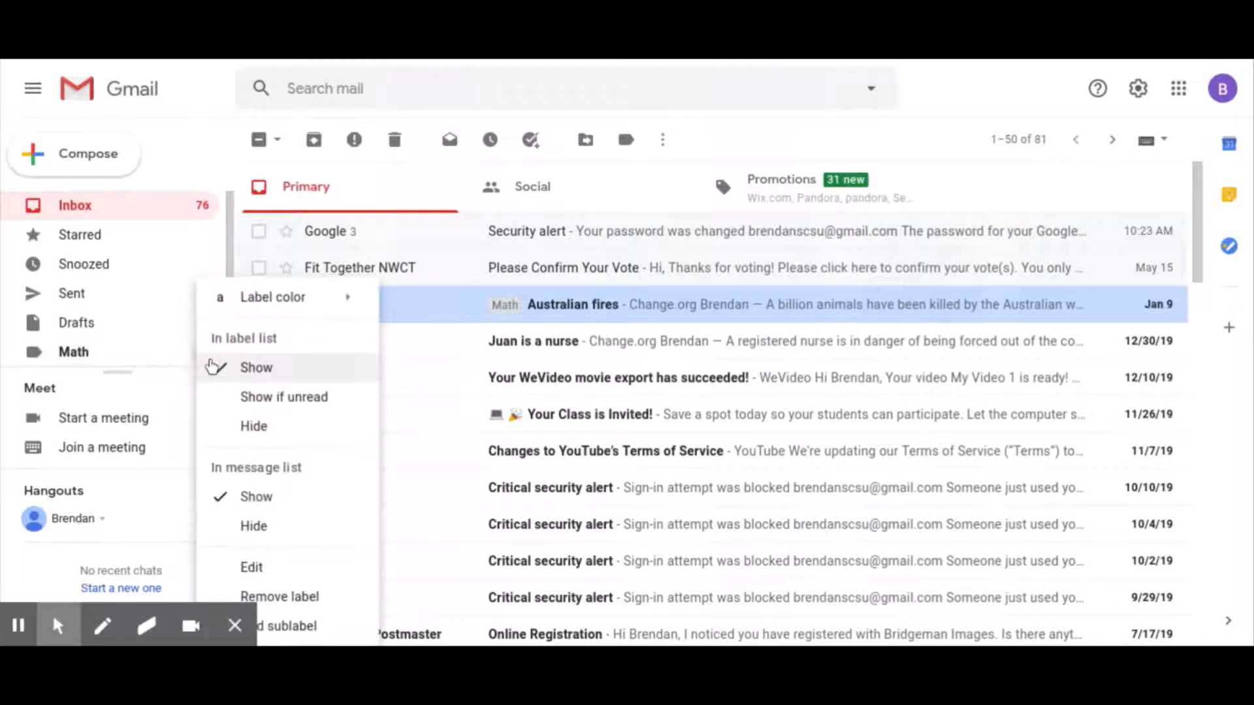
{"action": "mouse_move", "coordinate": [273, 308]}
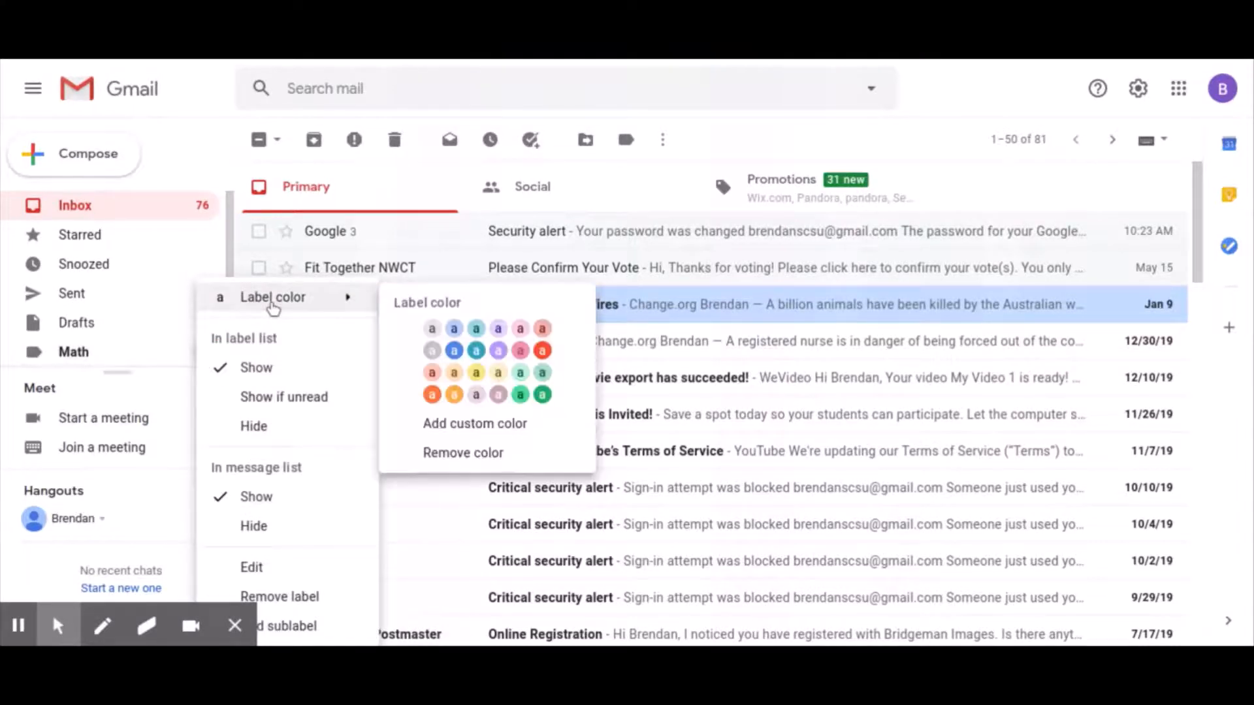
{"action": "left_click", "coordinate": [542, 395]}
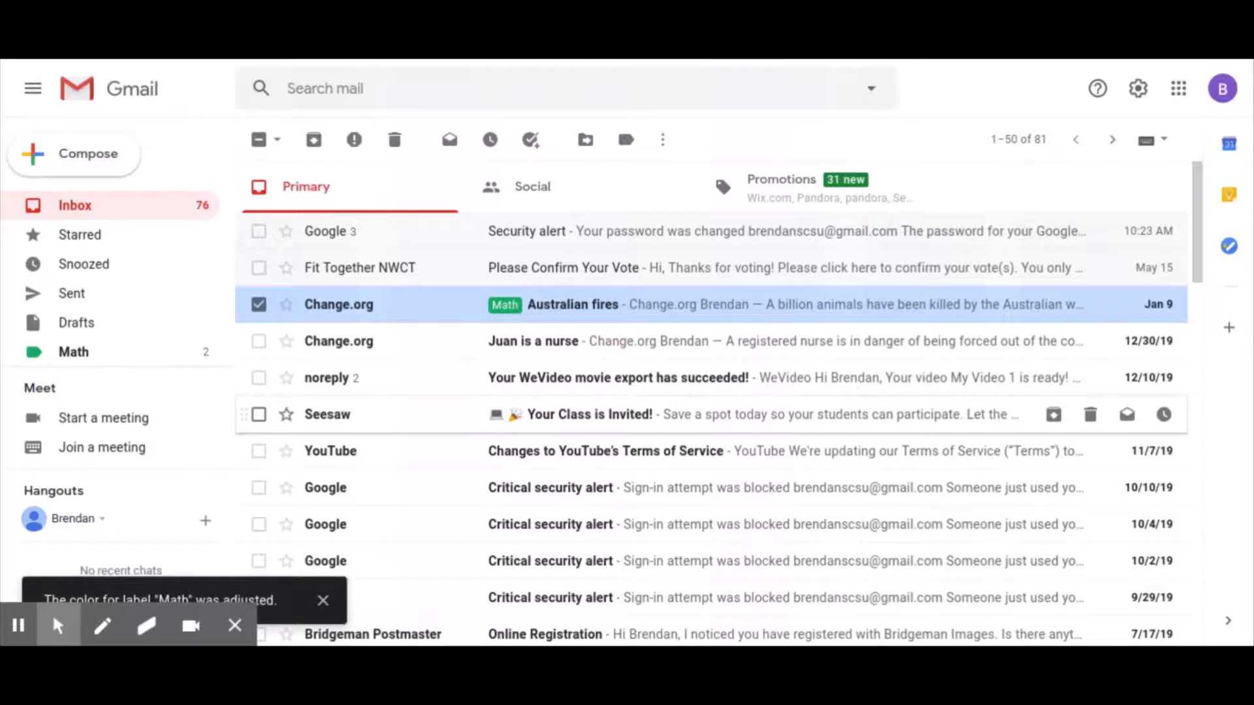
{"action": "scroll", "coordinate": [560, 373], "scroll_direction": "down", "scroll_amount": 2}
{"action": "scroll", "coordinate": [560, 372], "scroll_direction": "up", "scroll_amount": 2}
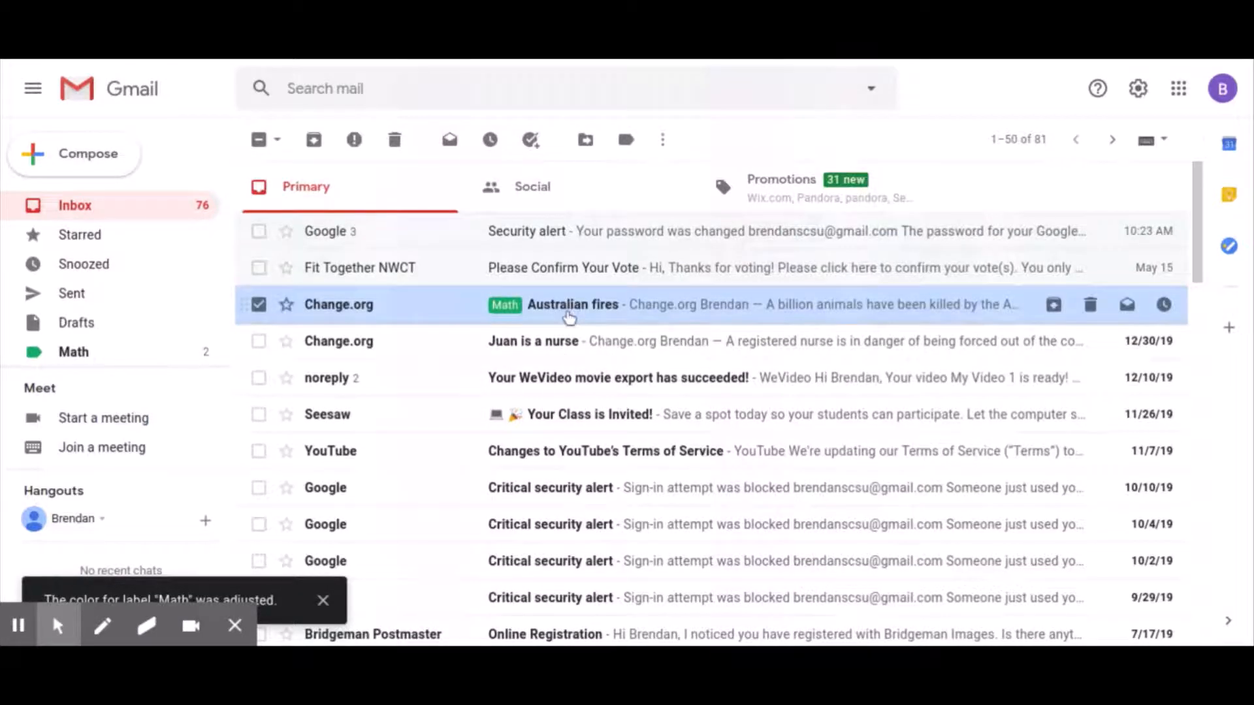
{"action": "left_click", "coordinate": [91, 356]}
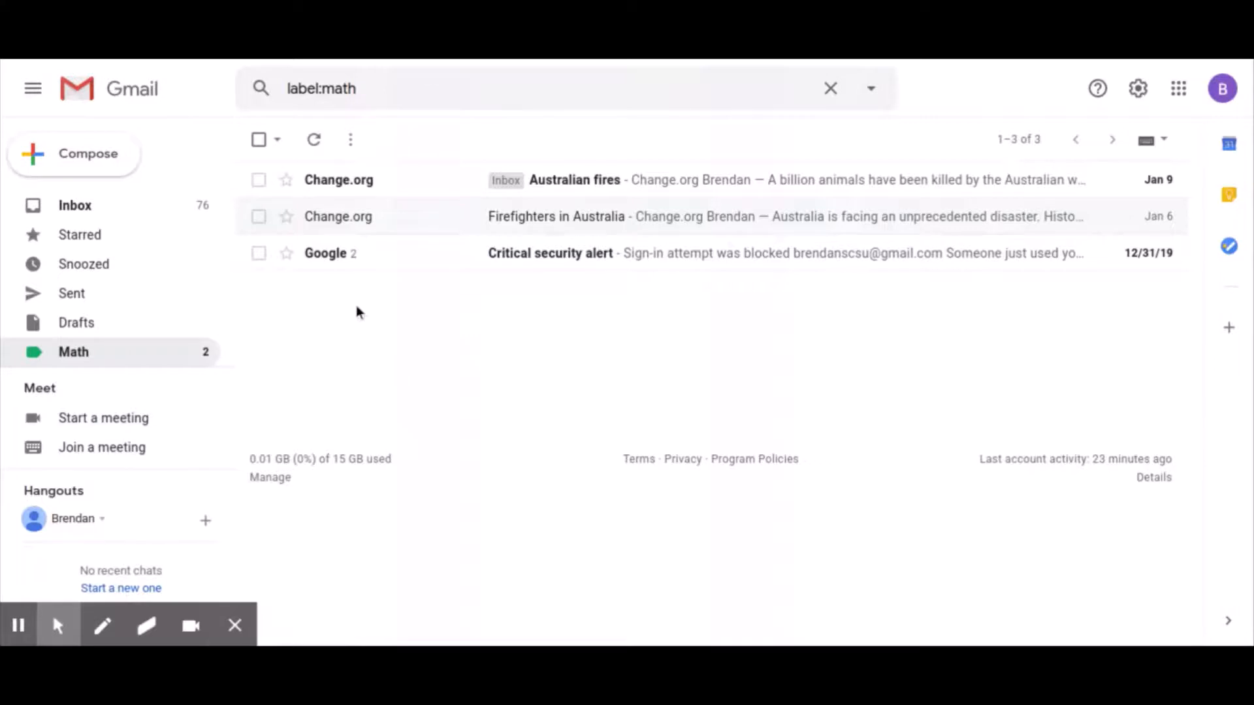
{"action": "left_click", "coordinate": [113, 212]}
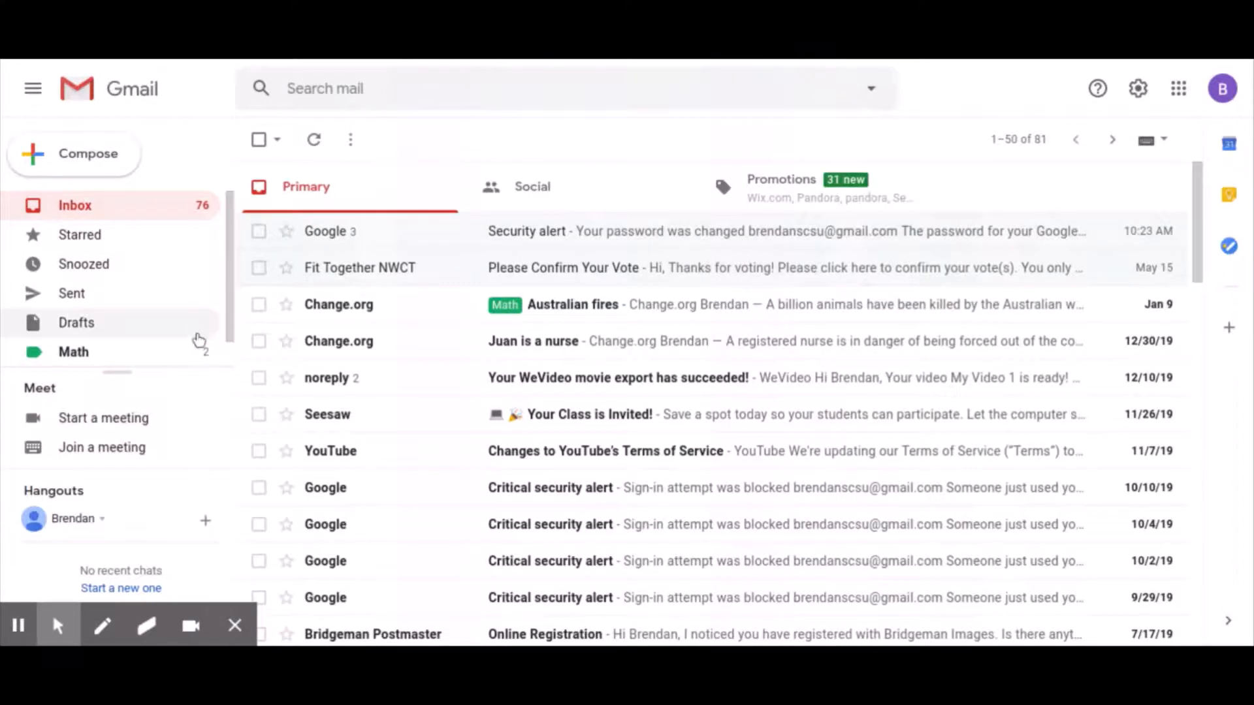
{"action": "scroll", "coordinate": [199, 340], "scroll_direction": "down", "scroll_amount": 1}
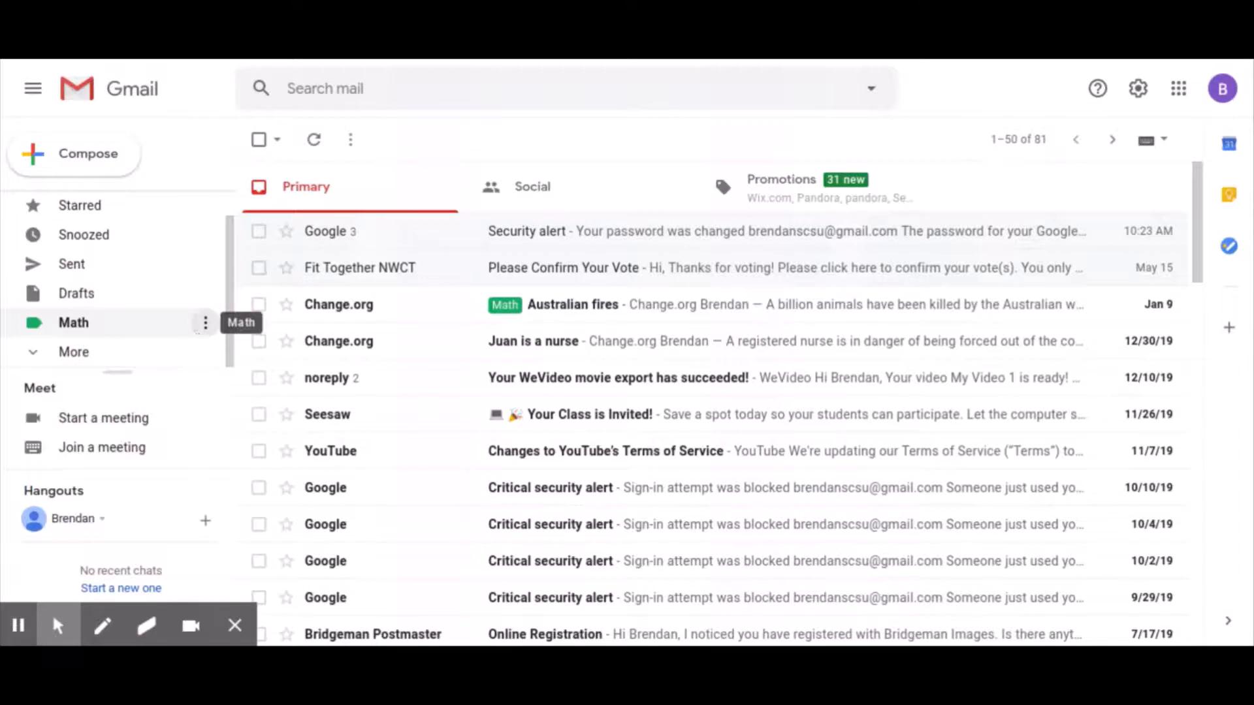
{"action": "scroll", "coordinate": [199, 340], "scroll_direction": "up", "scroll_amount": 1}
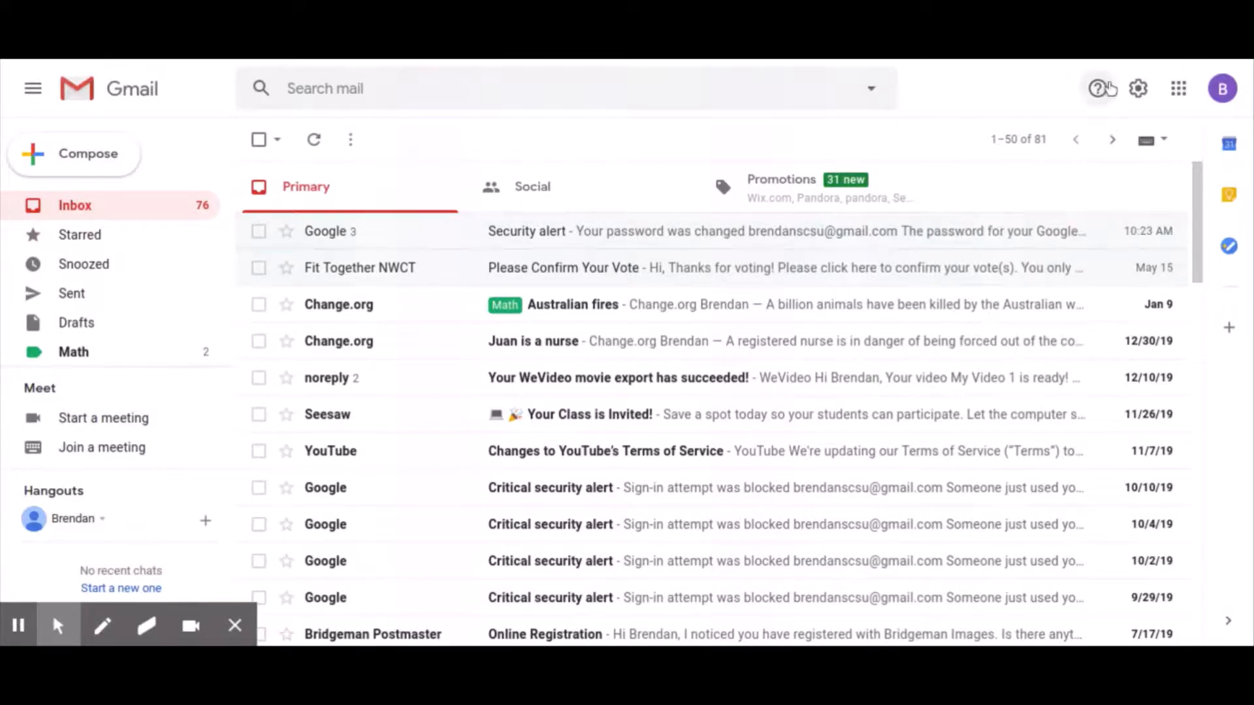
- Open a blank new-filter form from the Filters and Blocked Addresses settings
{"action": "left_click", "coordinate": [1138, 89]}
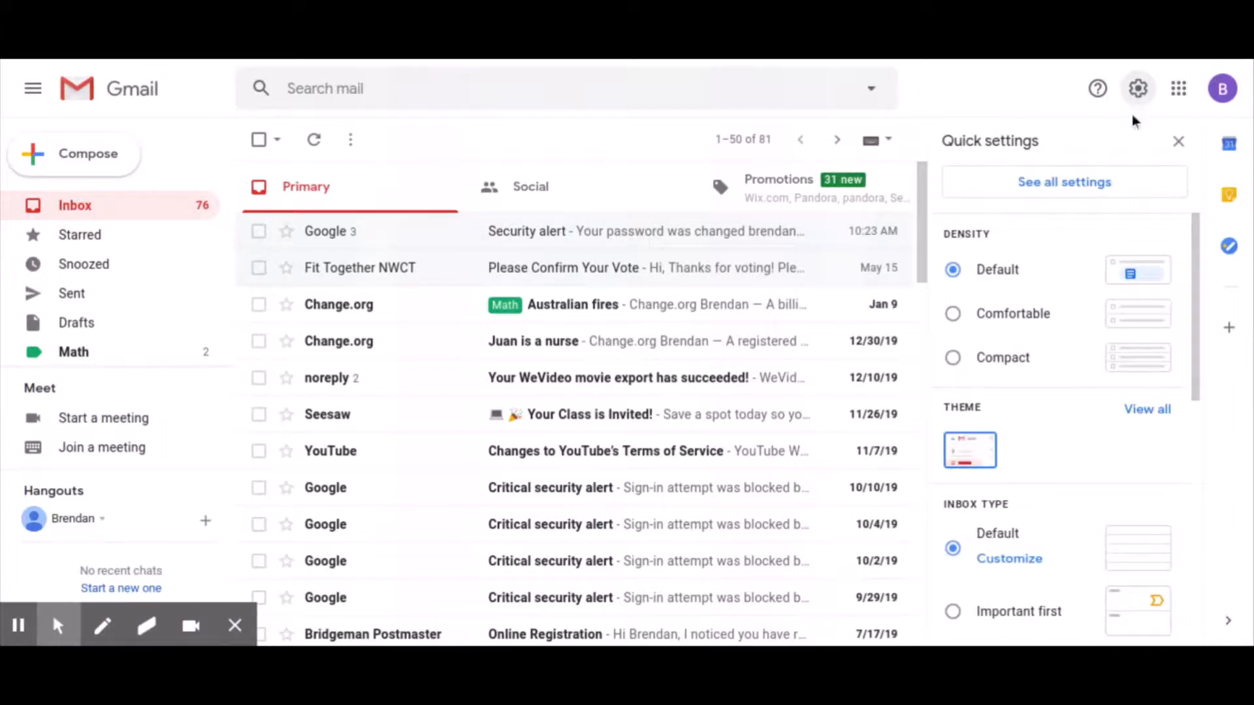
{"action": "left_click", "coordinate": [1076, 189]}
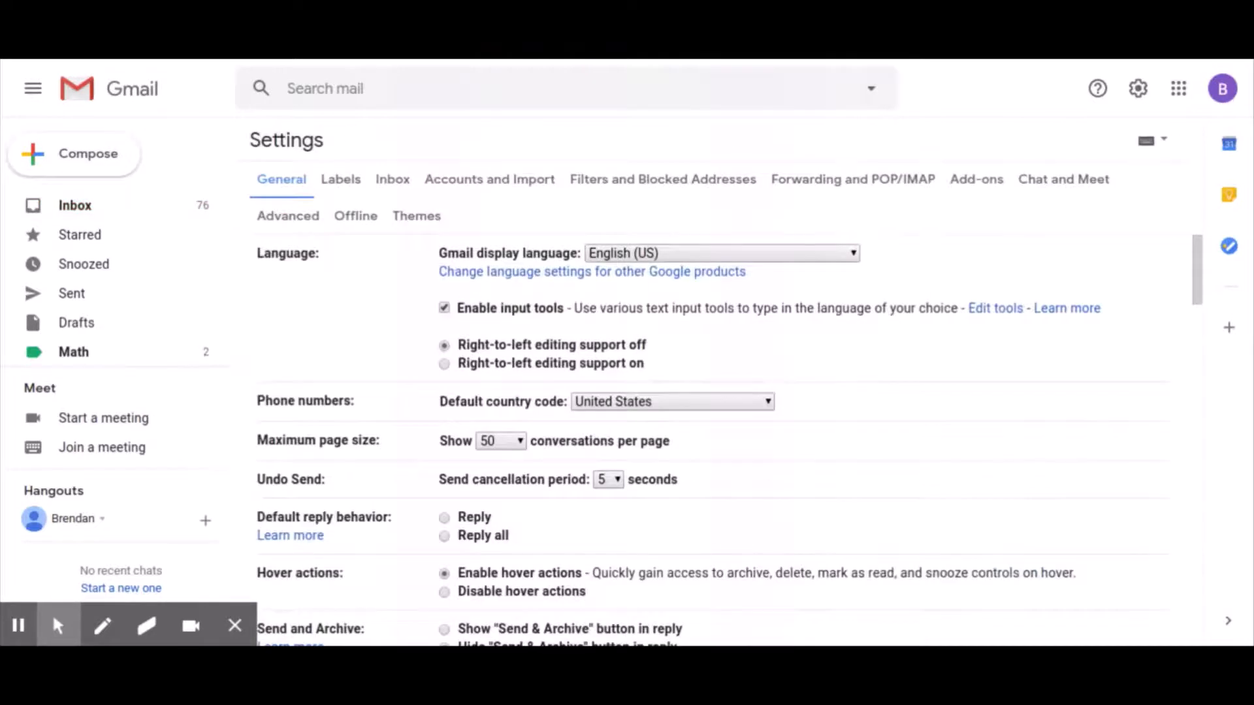
{"action": "left_click", "coordinate": [643, 179]}
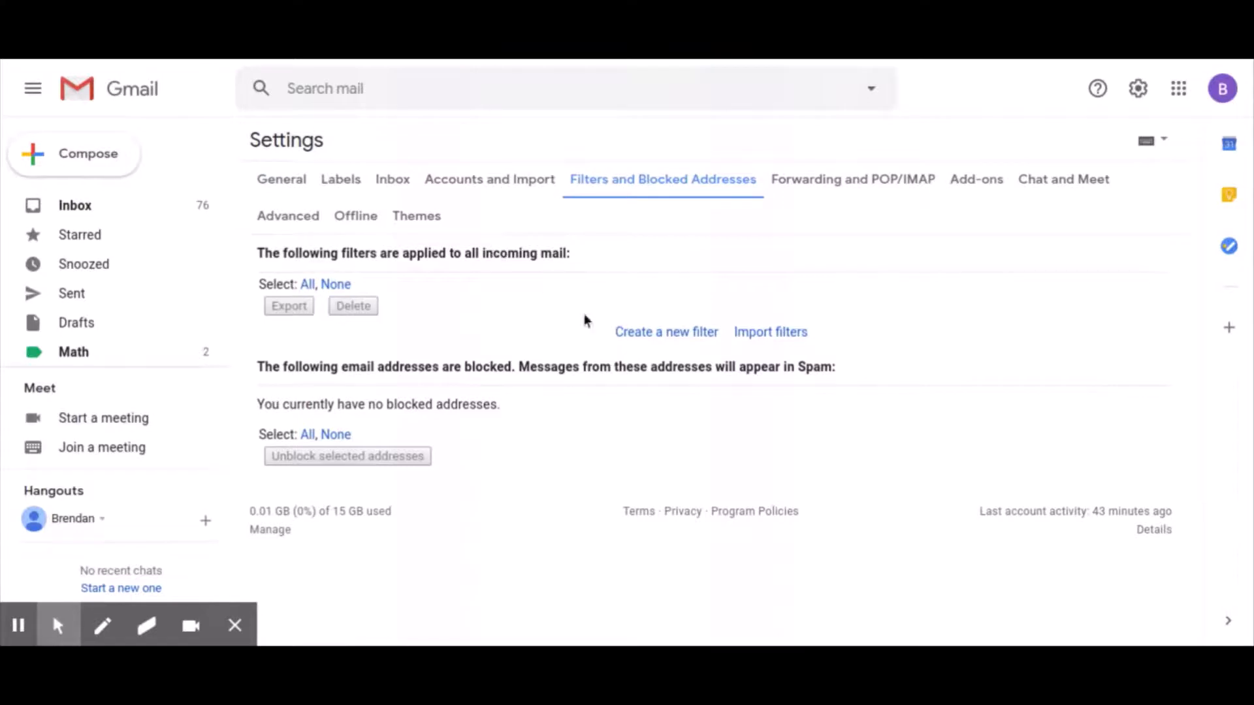
{"action": "left_click", "coordinate": [644, 335]}
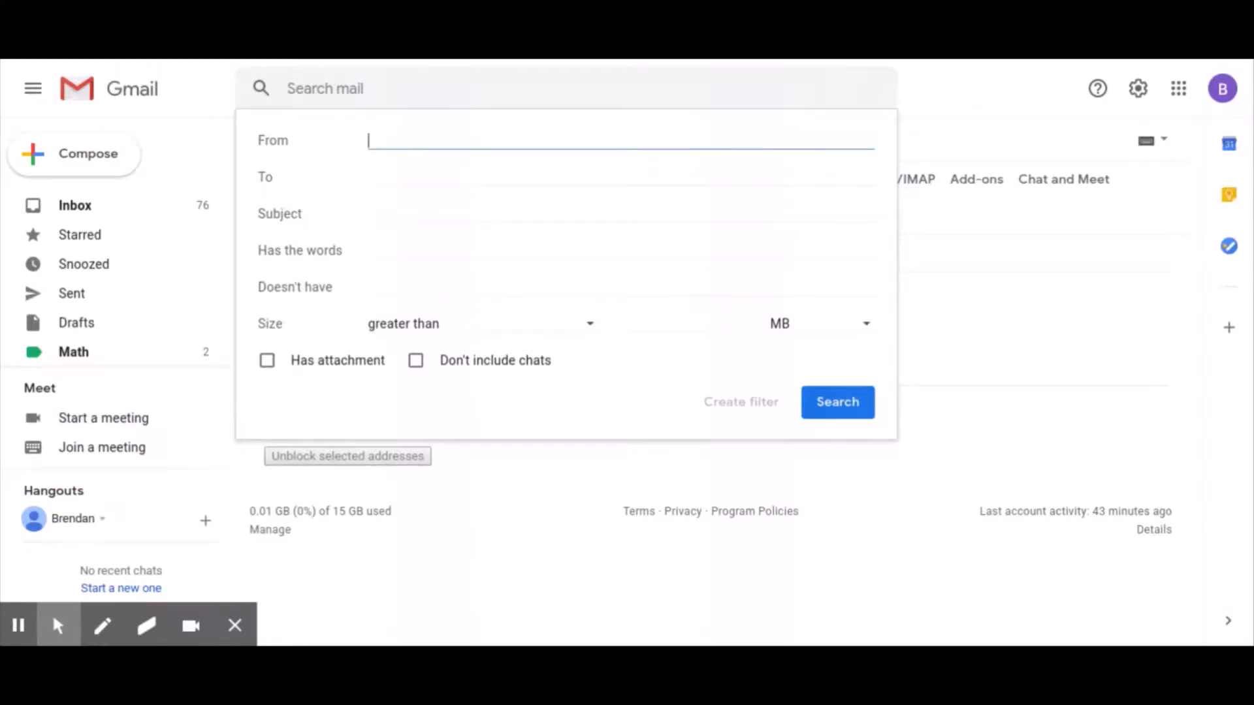
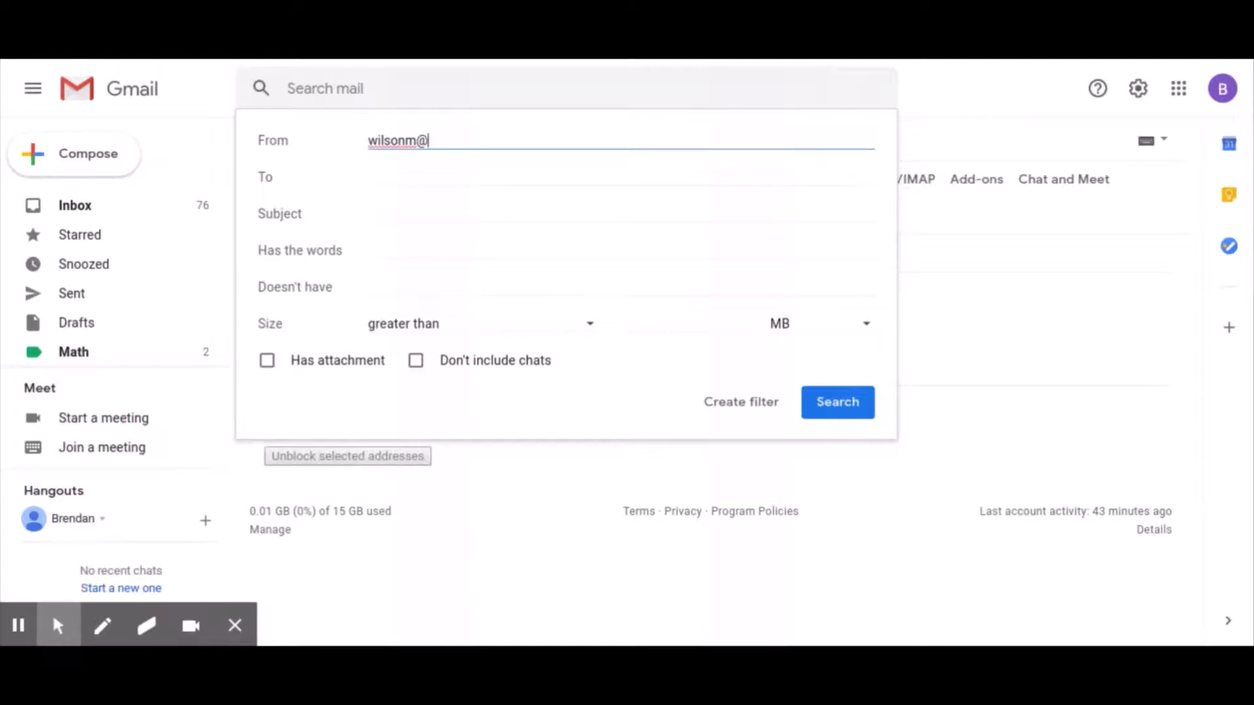
- Create a filter applying the Math label to all mail from the sender's e-mail address
{"action": "left_click", "coordinate": [718, 417]}
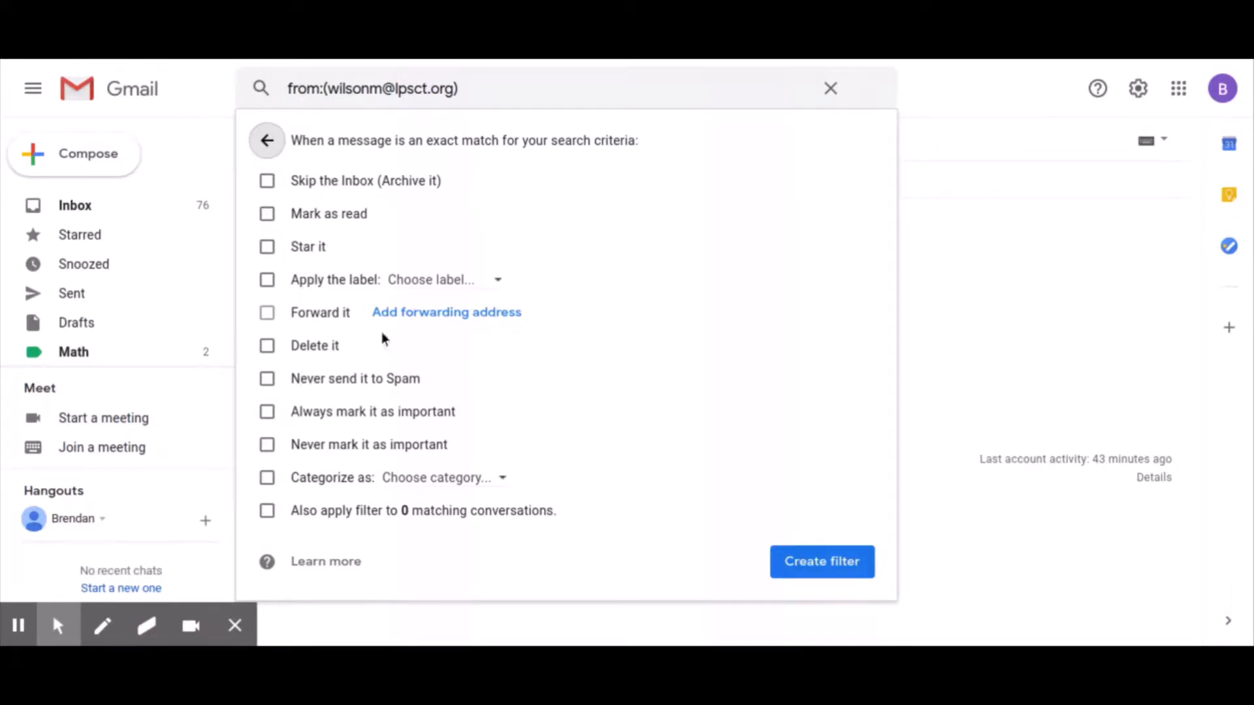
{"action": "left_click", "coordinate": [270, 280]}
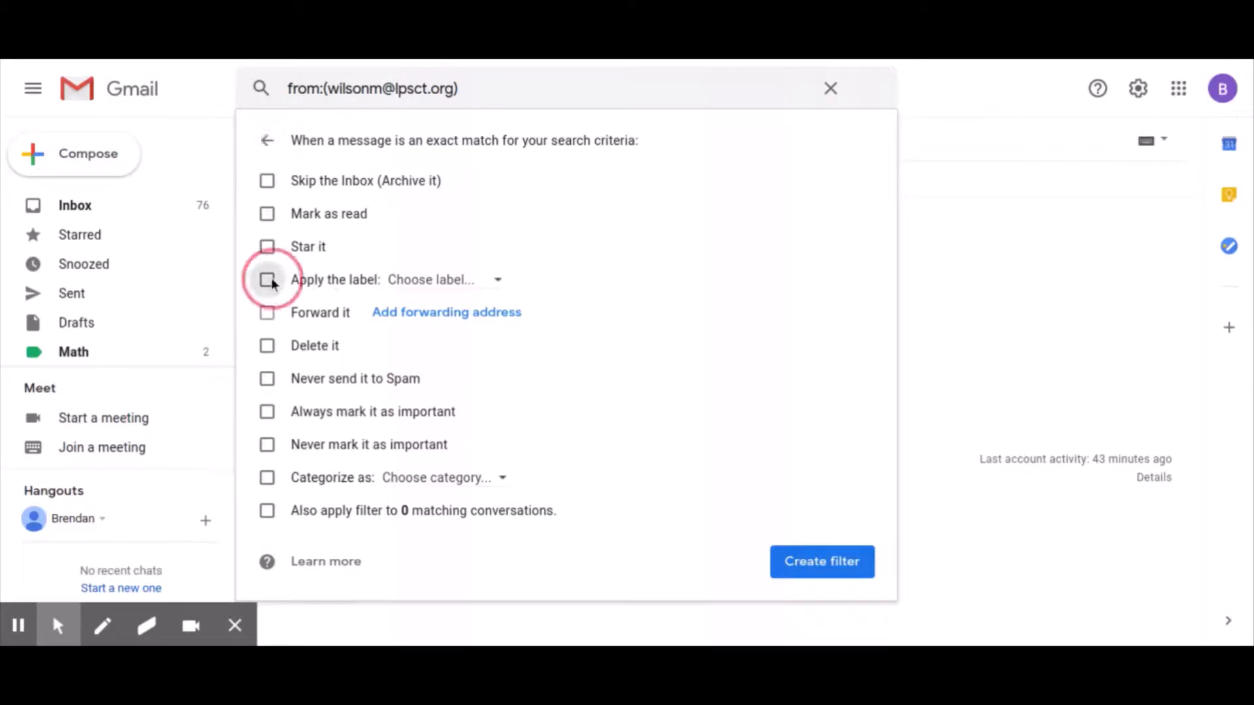
{"action": "left_click", "coordinate": [436, 285]}
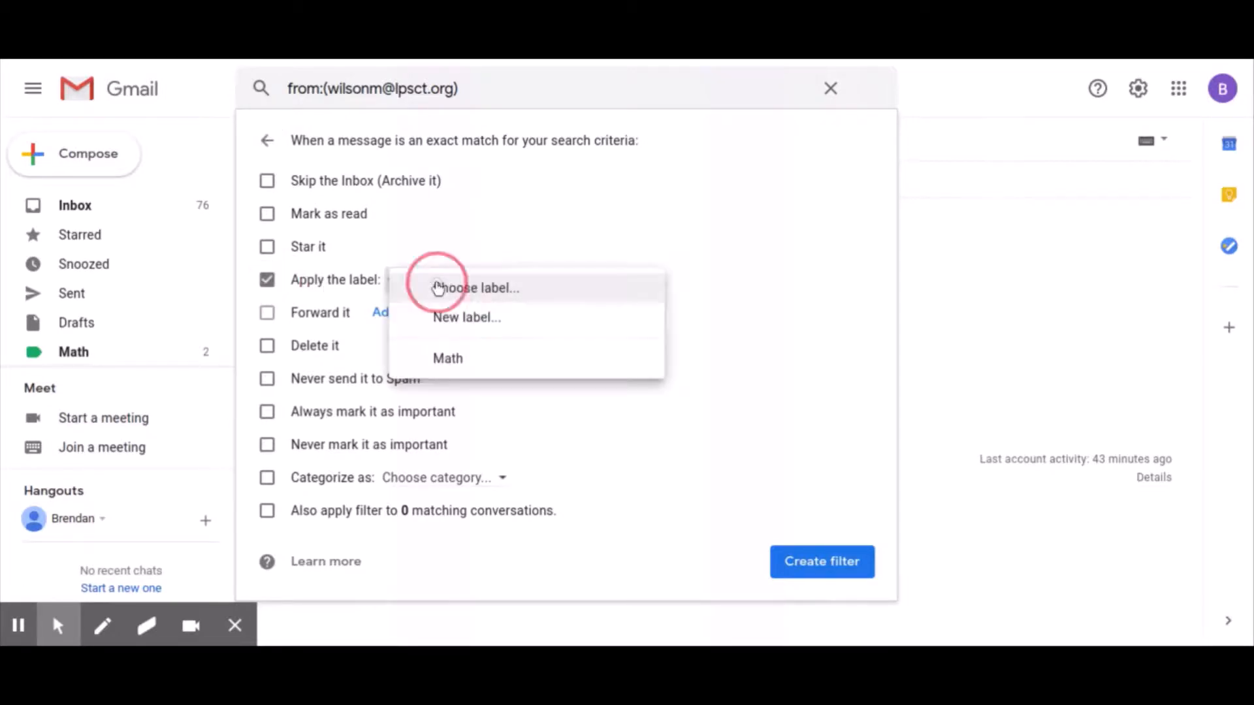
{"action": "left_click", "coordinate": [448, 359]}
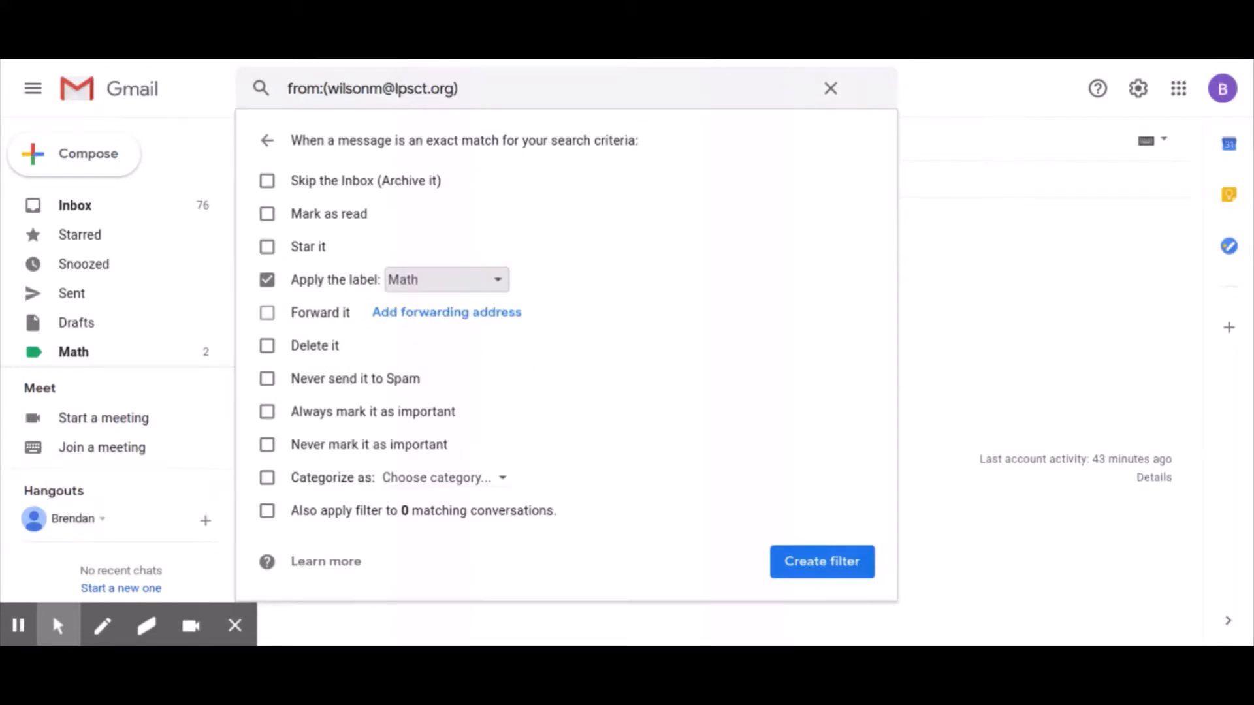
{"action": "left_click", "coordinate": [784, 563]}
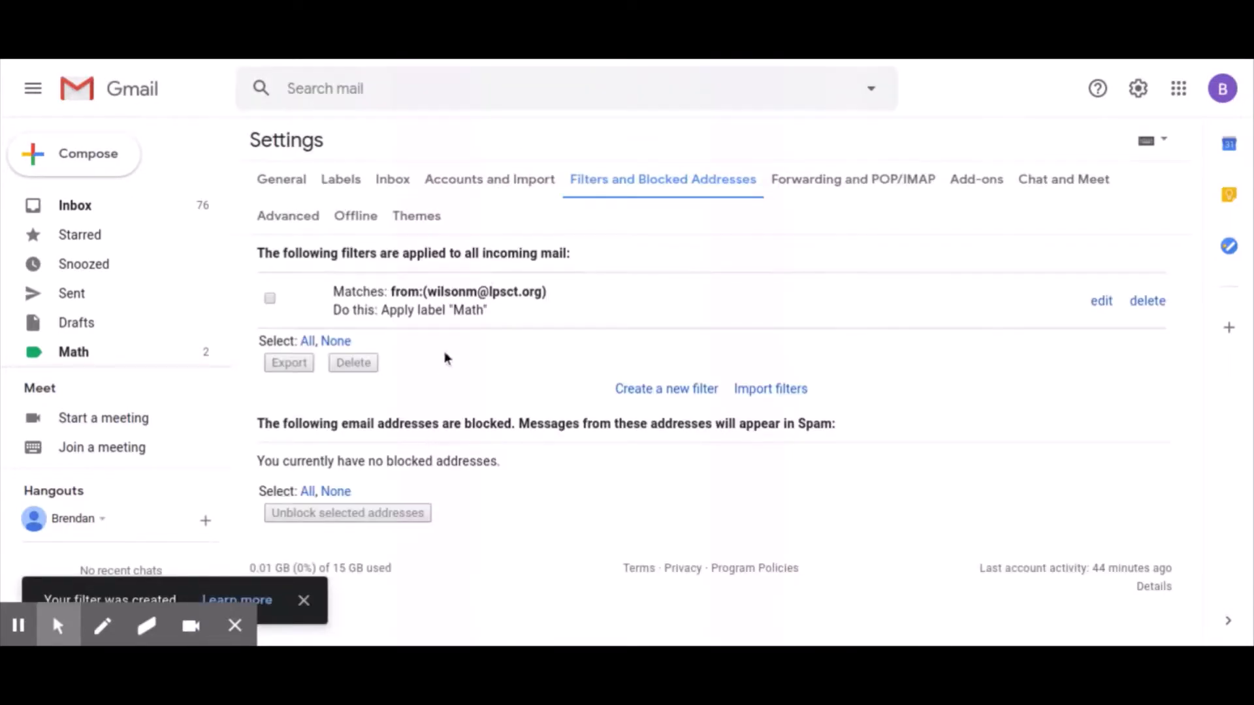
- Open Google's Security alert conversation and show the new-device message's More actions
{"action": "left_click", "coordinate": [142, 214]}
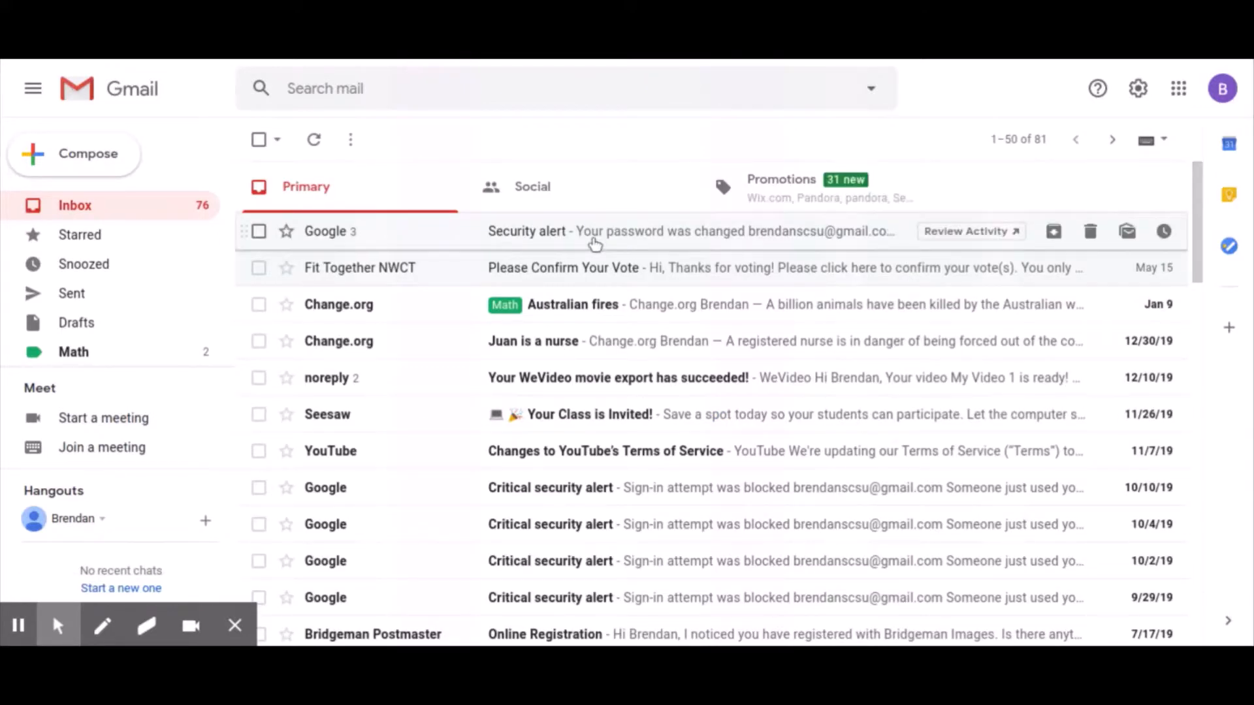
{"action": "left_click", "coordinate": [595, 244]}
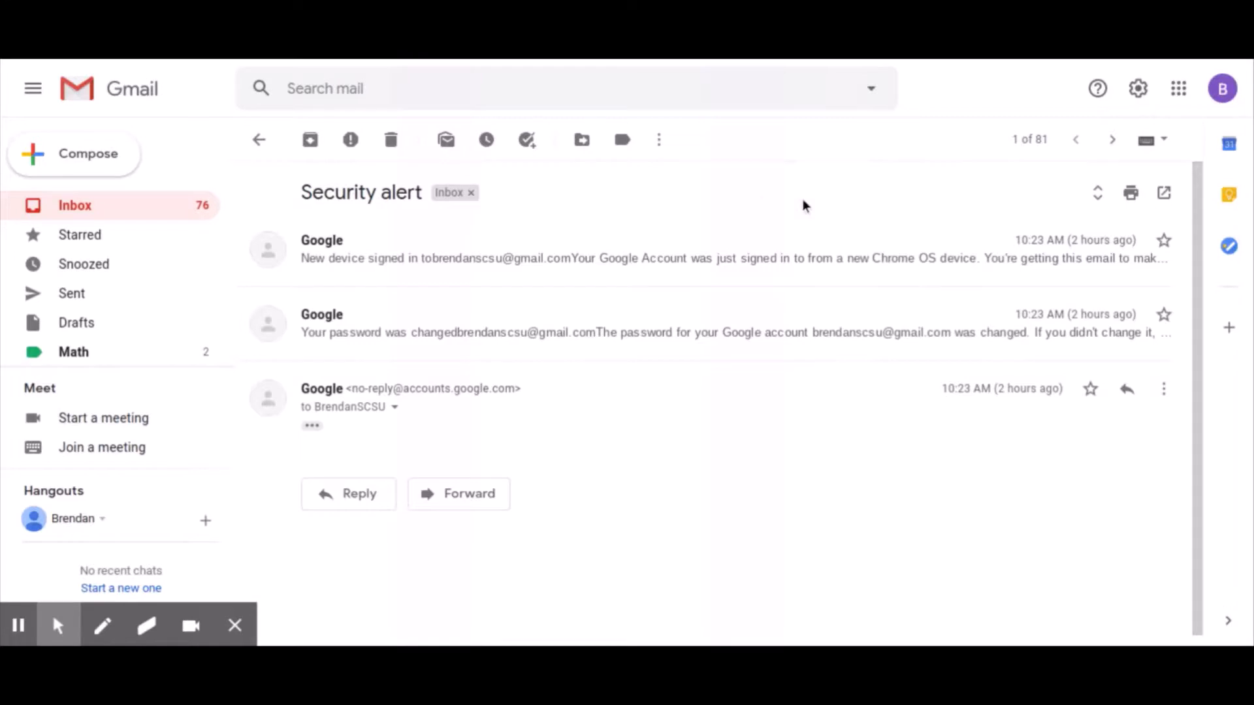
{"action": "left_click", "coordinate": [737, 259]}
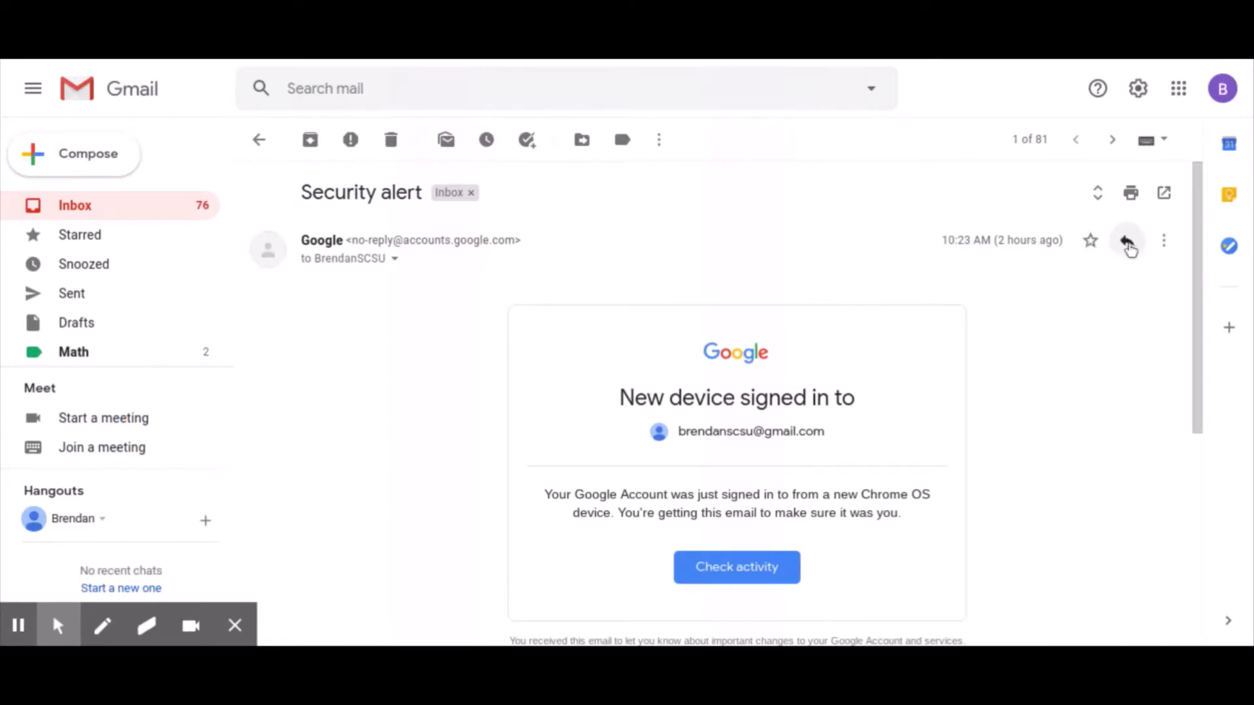
{"action": "left_click", "coordinate": [1165, 242]}
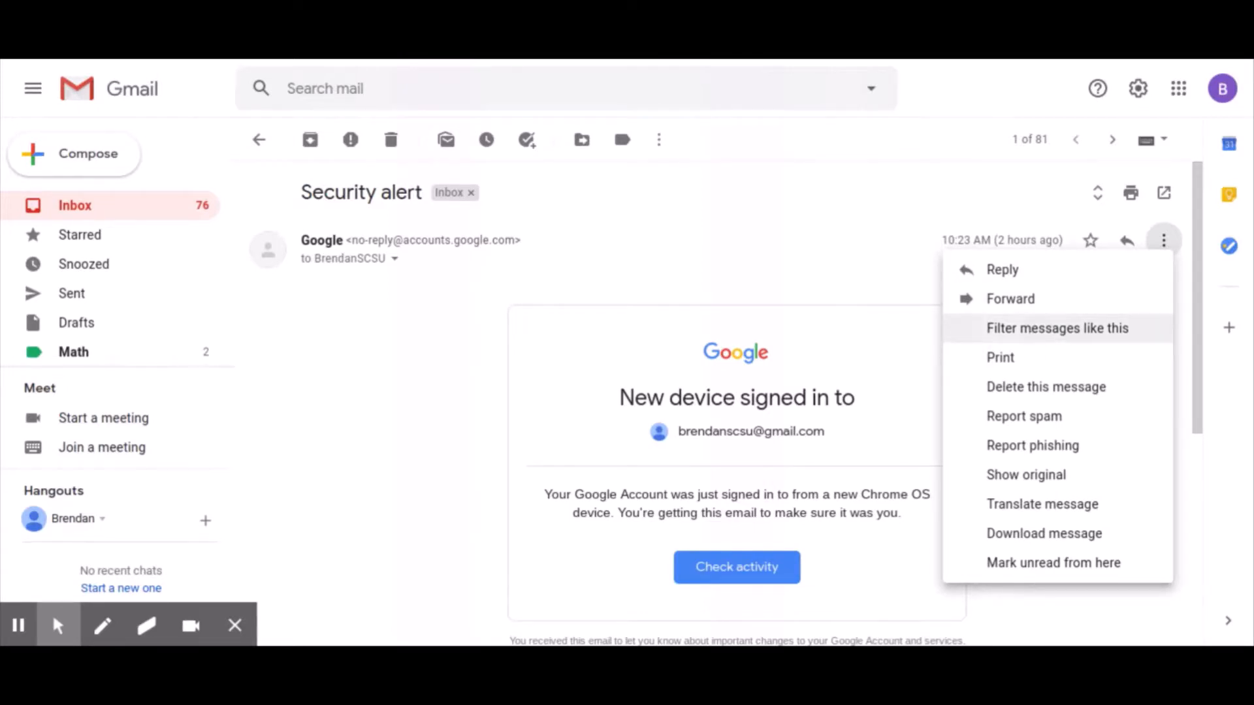
- Start a filter for Google's no-reply sender, then abandon it, leaving its 18 conversations listed
{"action": "left_click", "coordinate": [1021, 331]}
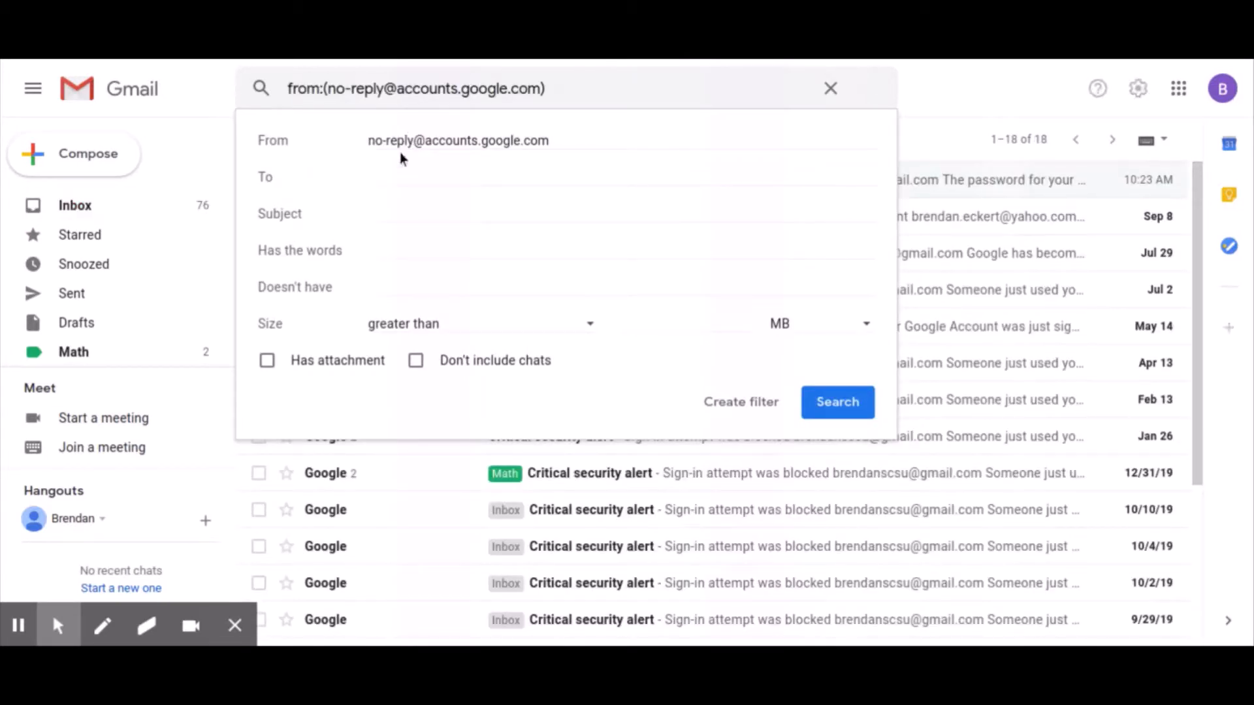
{"action": "left_click", "coordinate": [734, 400]}
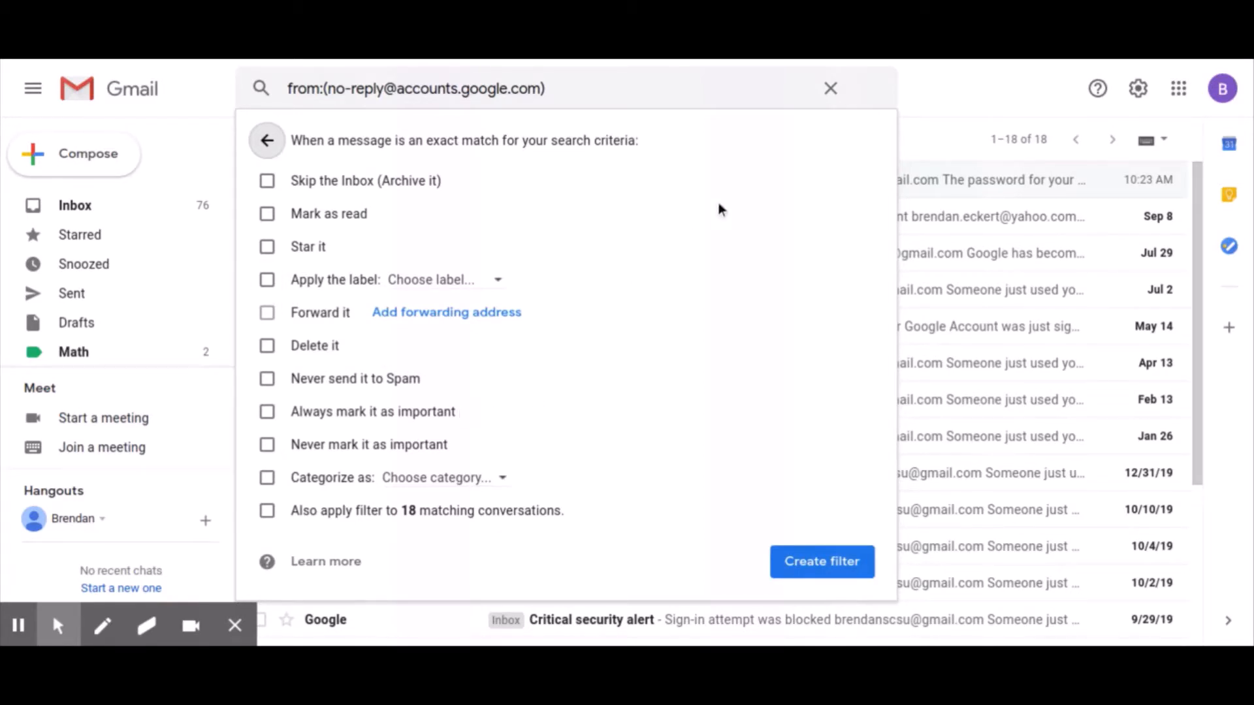
{"action": "left_click", "coordinate": [830, 89]}
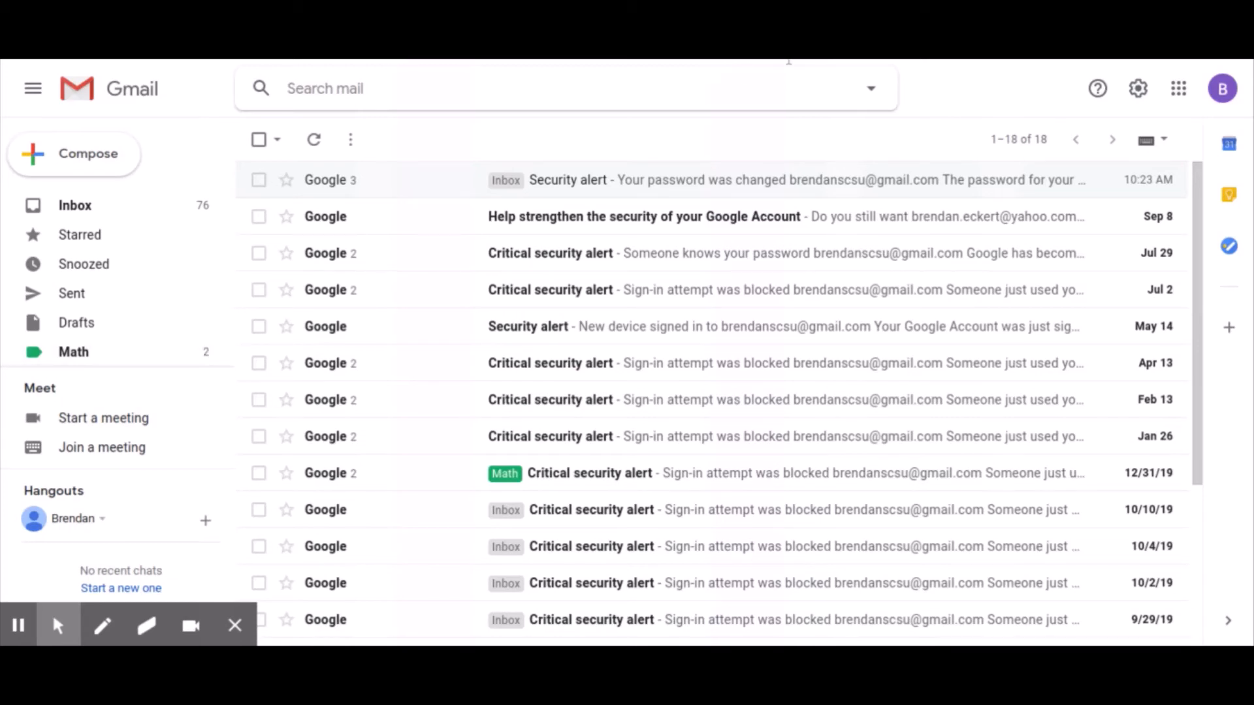
{"action": "left_click", "coordinate": [857, 178]}
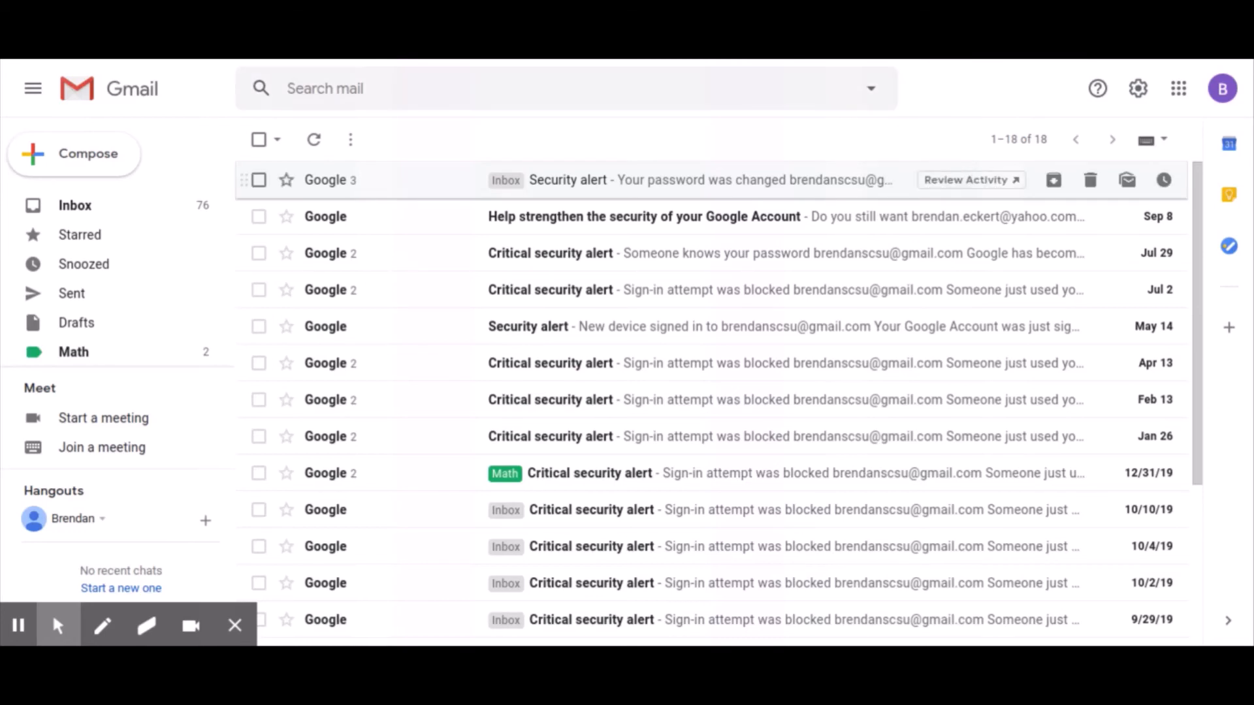